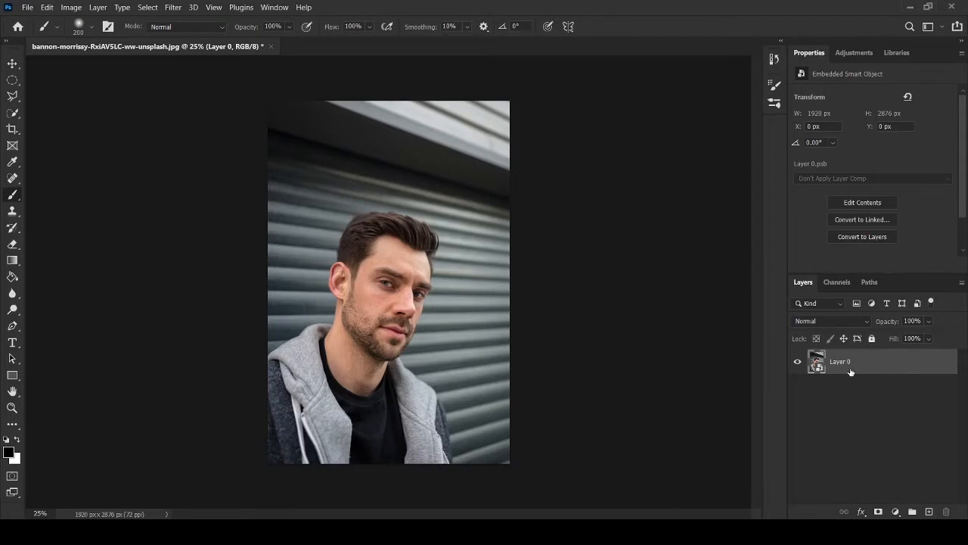
pyautogui.rightClick(847, 370)
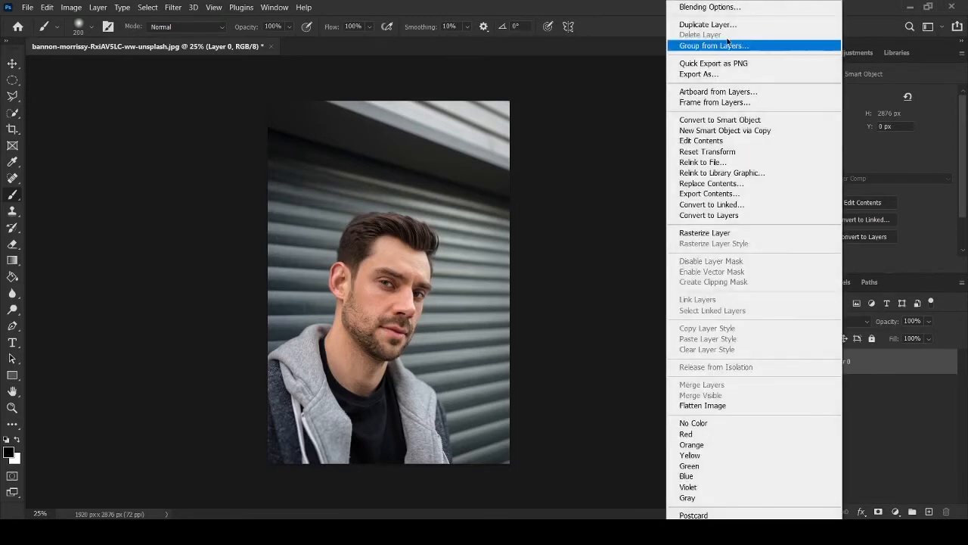
pyautogui.click(592, 140)
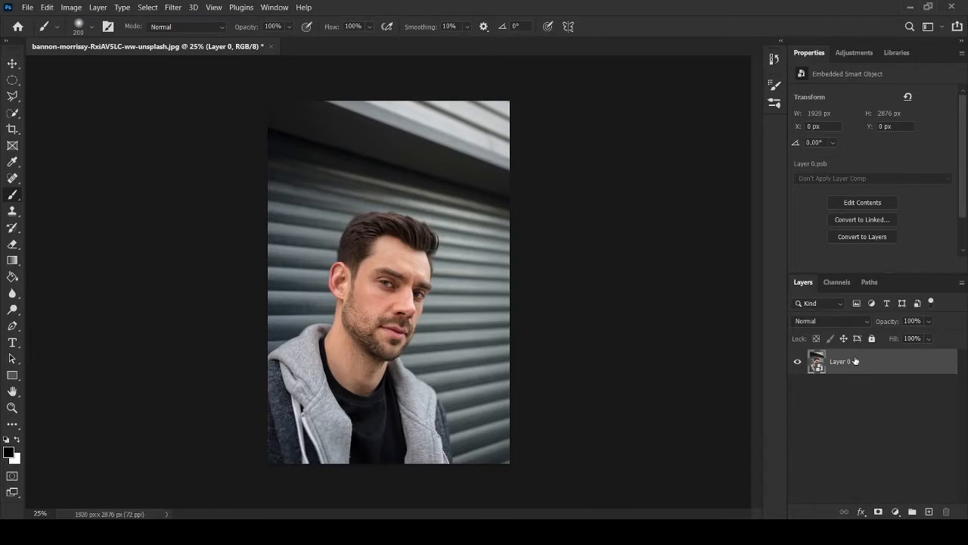
# Step: Duplicate Layer 0, then hide and fully lock the original layer
pyautogui.hotkey('ctrl', 'j')
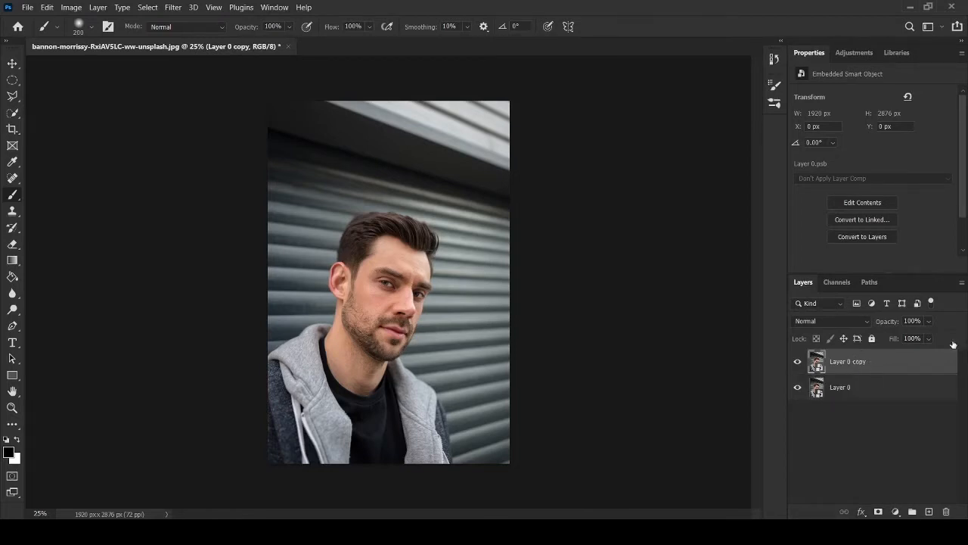
pyautogui.click(798, 387)
pyautogui.click(821, 386)
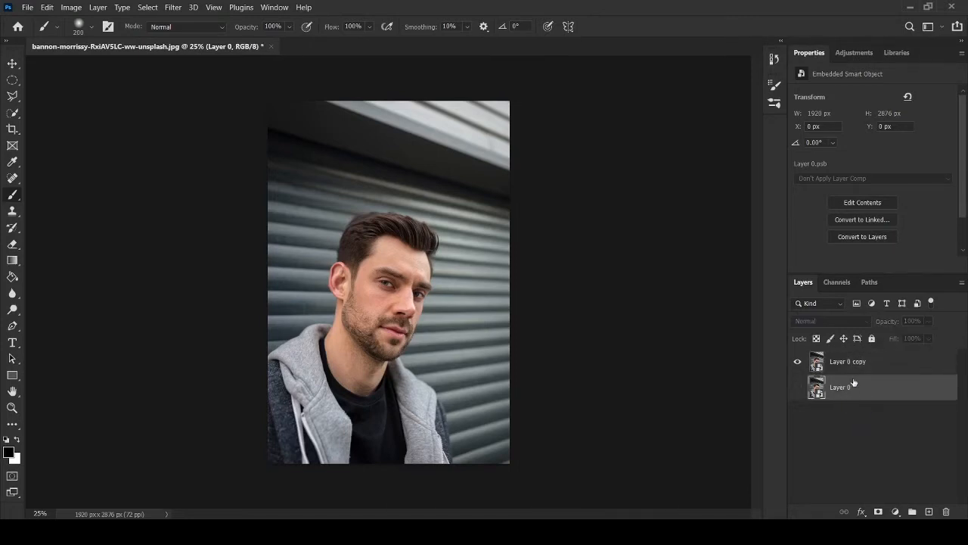
pyautogui.click(872, 340)
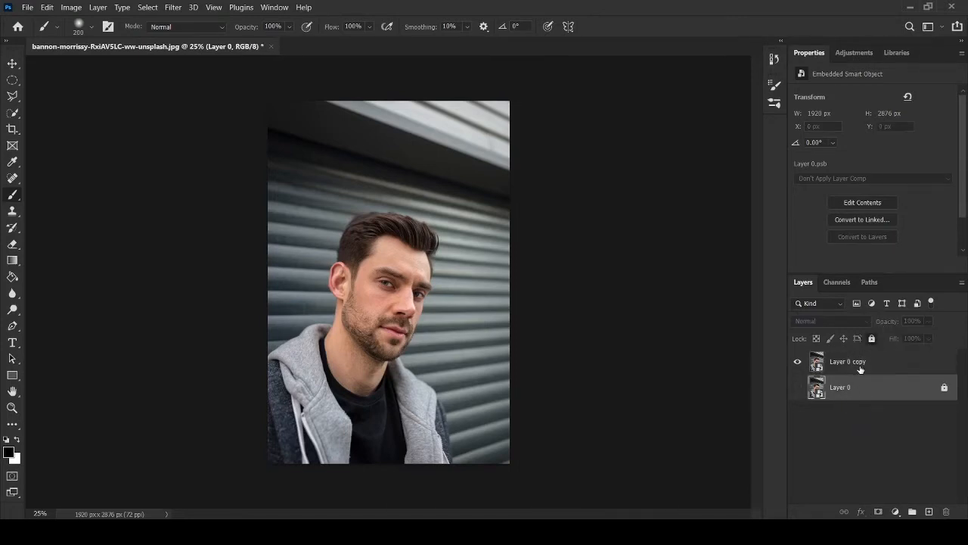
# Step: Open the Filter Gallery's Cutout filter for Layer 0 copy and fit the whole portrait in the preview
pyautogui.click(860, 366)
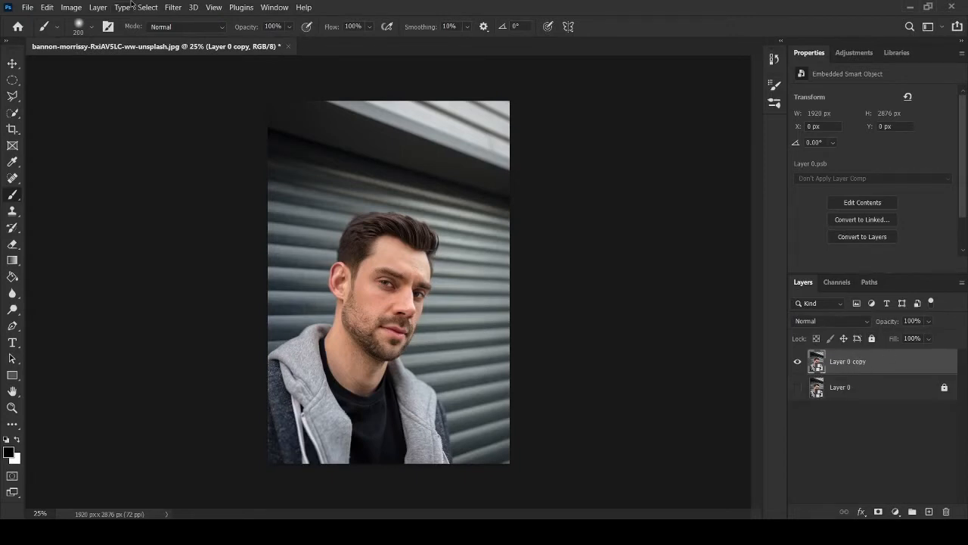
pyautogui.click(171, 10)
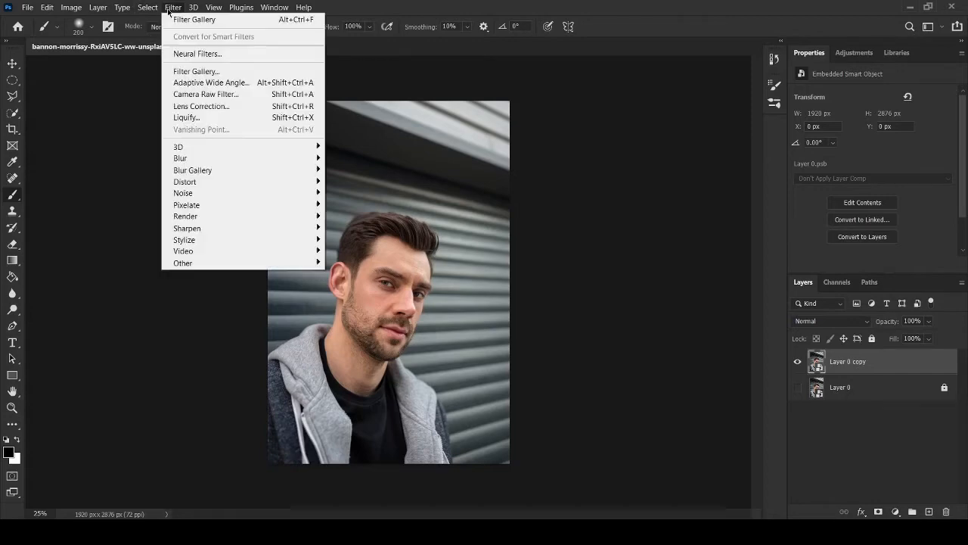
pyautogui.click(237, 72)
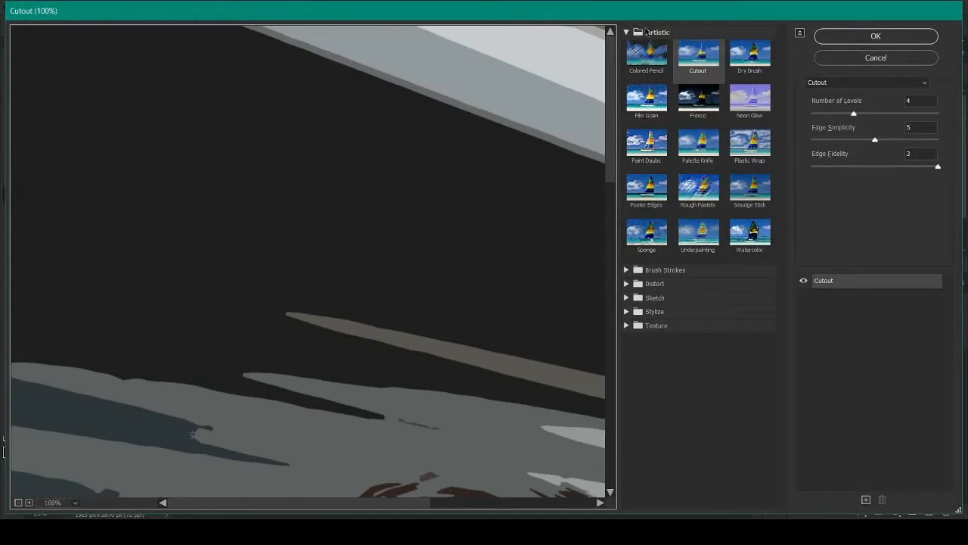
pyautogui.click(646, 31)
pyautogui.click(635, 35)
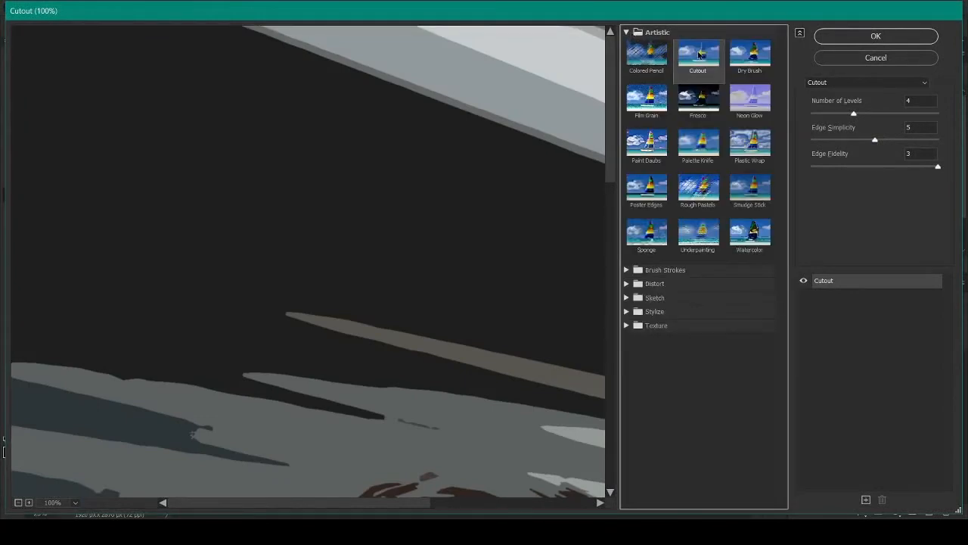
pyautogui.click(75, 502)
pyautogui.click(75, 490)
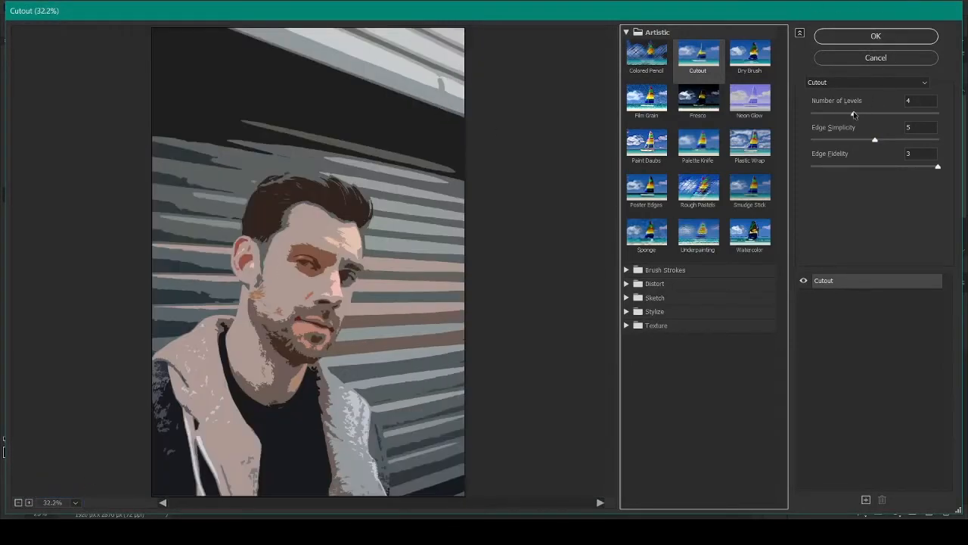
# Step: Apply Cutout to Layer 0 copy with Number of Levels 5, Edge Simplicity 8 and Edge Fidelity 3
pyautogui.moveTo(854, 113); pyautogui.dragTo(863, 115)
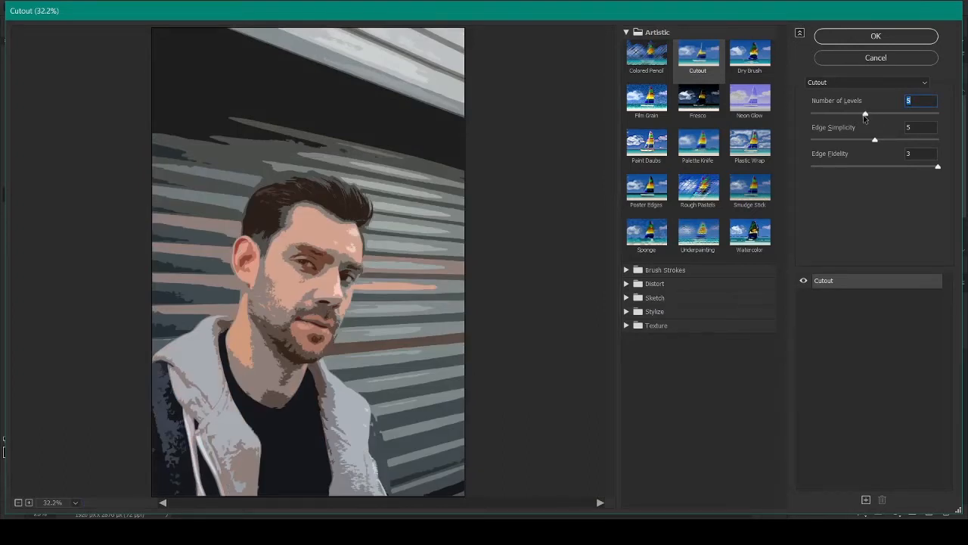
pyautogui.moveTo(865, 117); pyautogui.dragTo(849, 114)
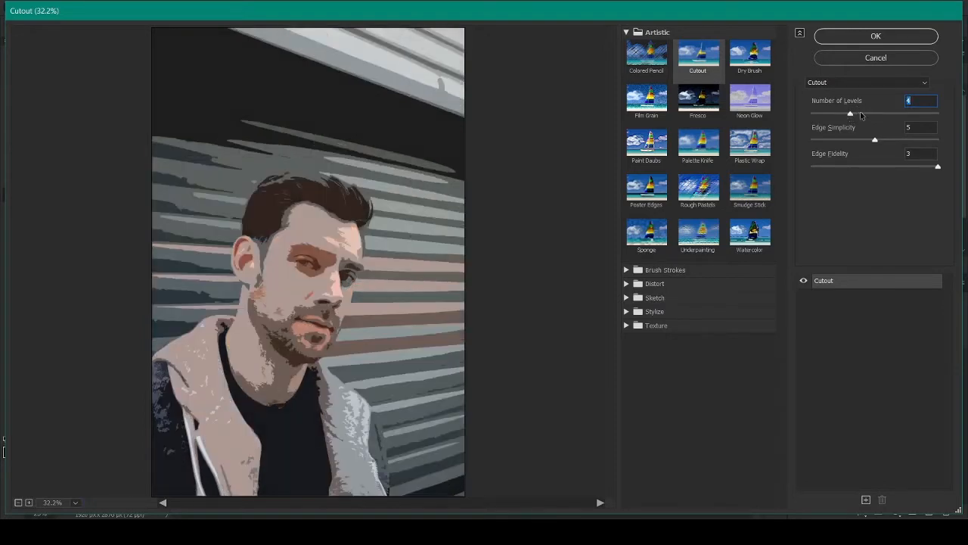
pyautogui.moveTo(850, 113); pyautogui.dragTo(880, 115)
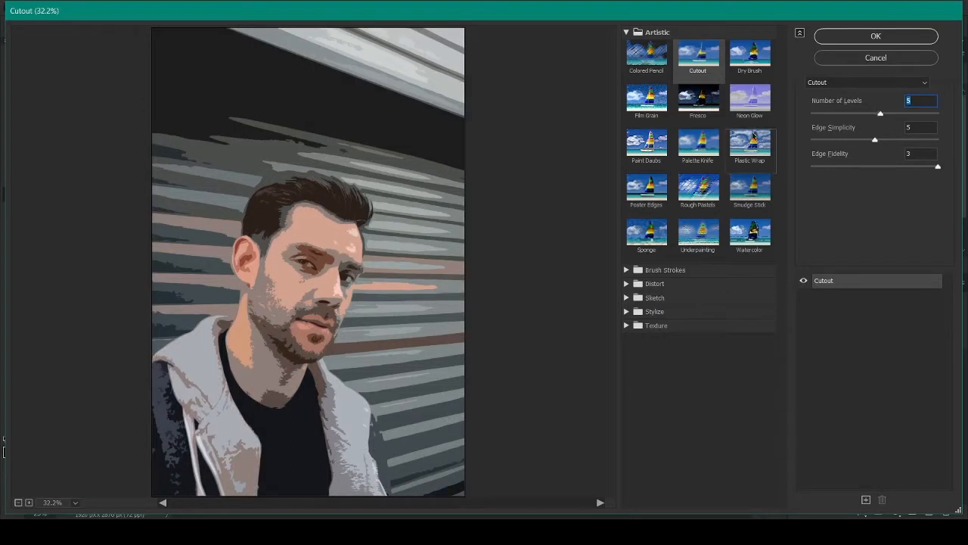
pyautogui.moveTo(873, 143); pyautogui.dragTo(895, 142)
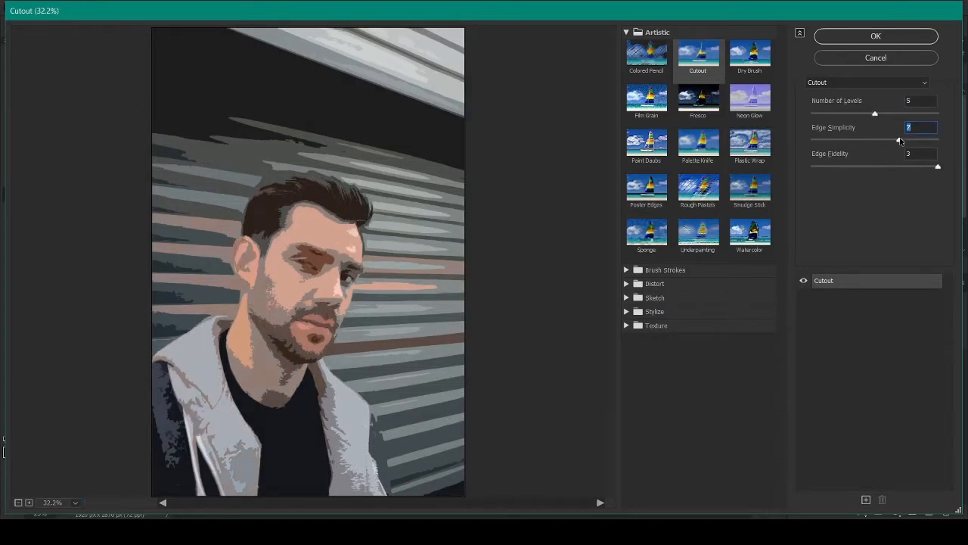
pyautogui.moveTo(906, 140); pyautogui.dragTo(911, 140)
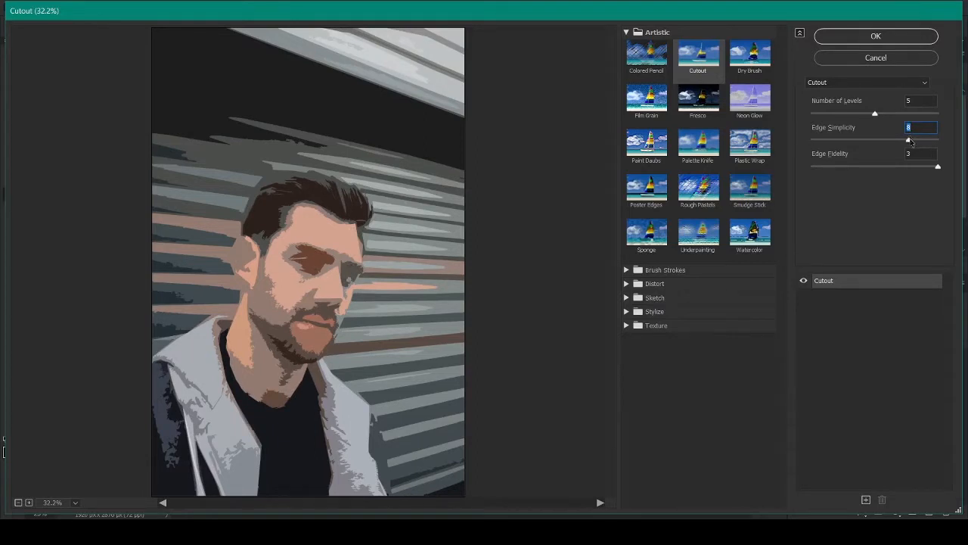
pyautogui.moveTo(893, 164); pyautogui.dragTo(940, 172)
pyautogui.click(877, 37)
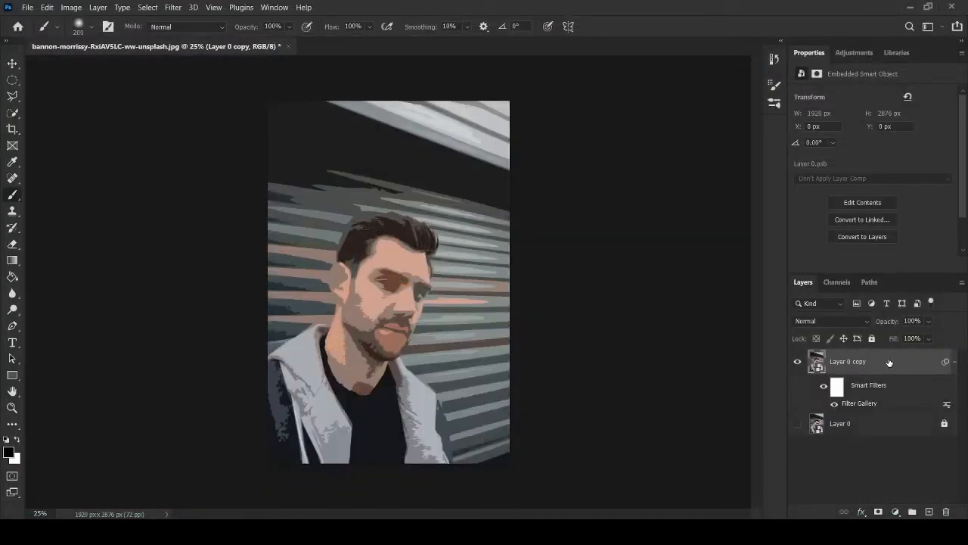
# Step: Duplicate the filtered Layer 0 copy and set the duplicate's Cutout Edge Simplicity to 6
pyautogui.hotkey('ctrl', 'j')
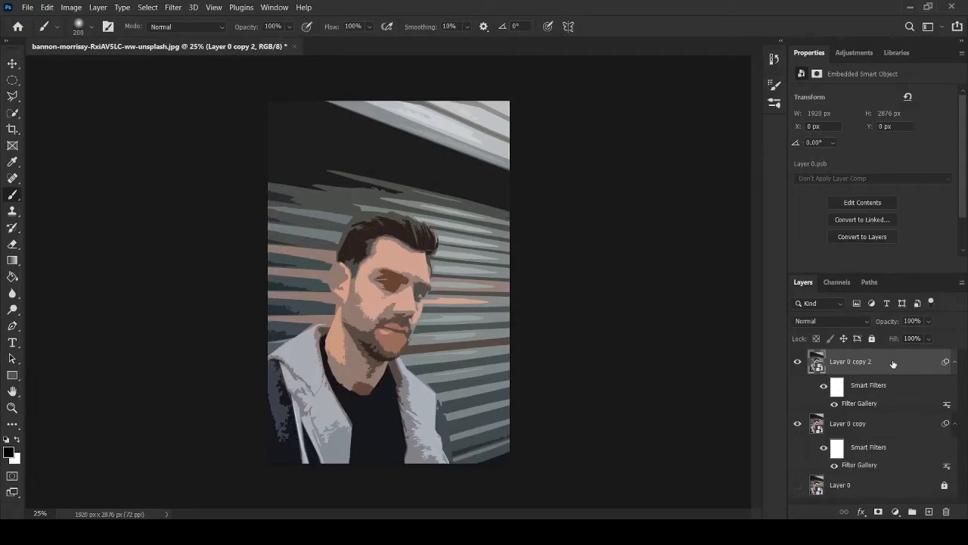
pyautogui.doubleClick(860, 403)
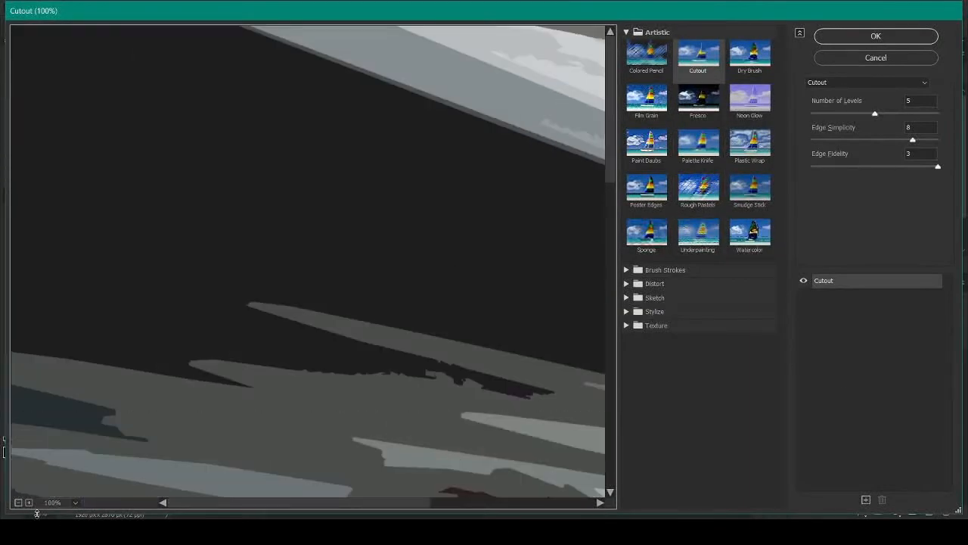
pyautogui.click(75, 503)
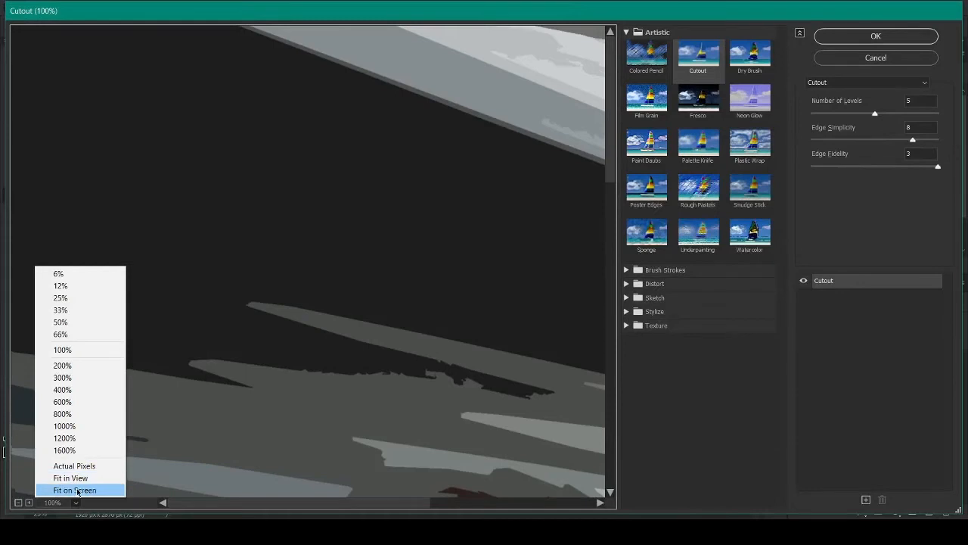
pyautogui.click(79, 491)
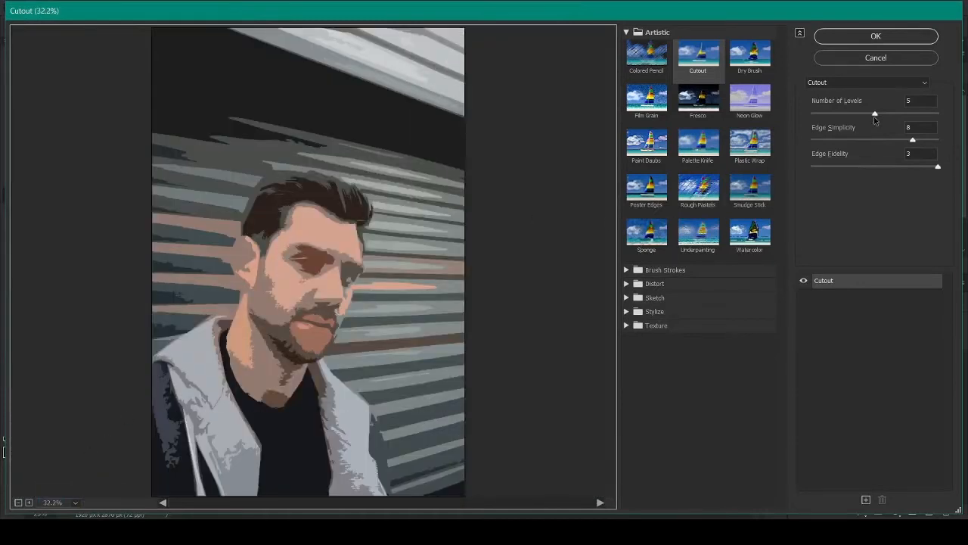
pyautogui.moveTo(913, 142); pyautogui.dragTo(902, 142)
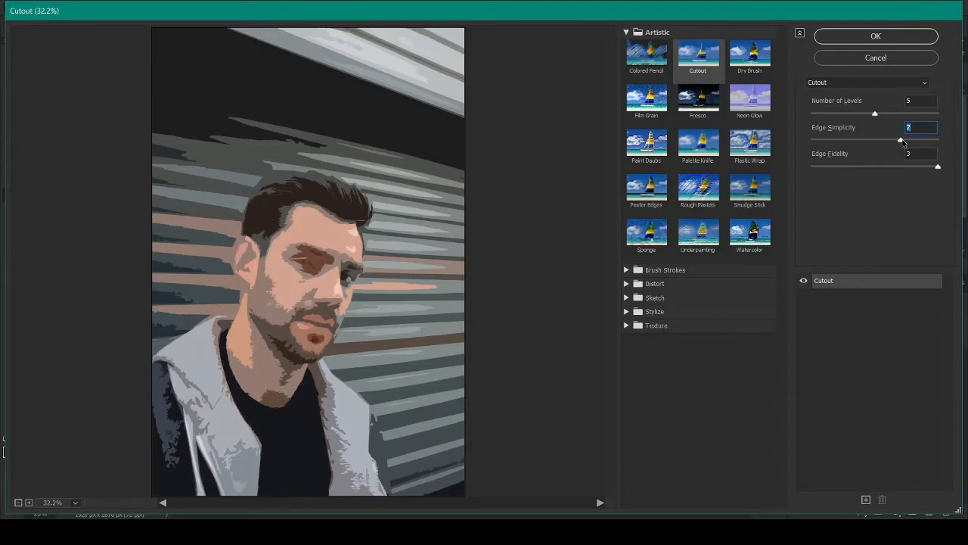
pyautogui.moveTo(902, 142); pyautogui.dragTo(885, 143)
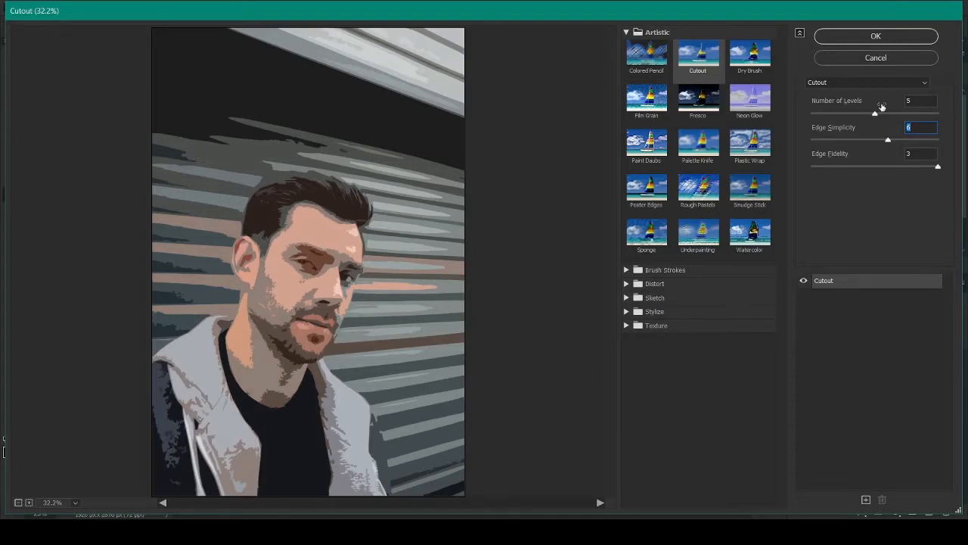
pyautogui.click(897, 39)
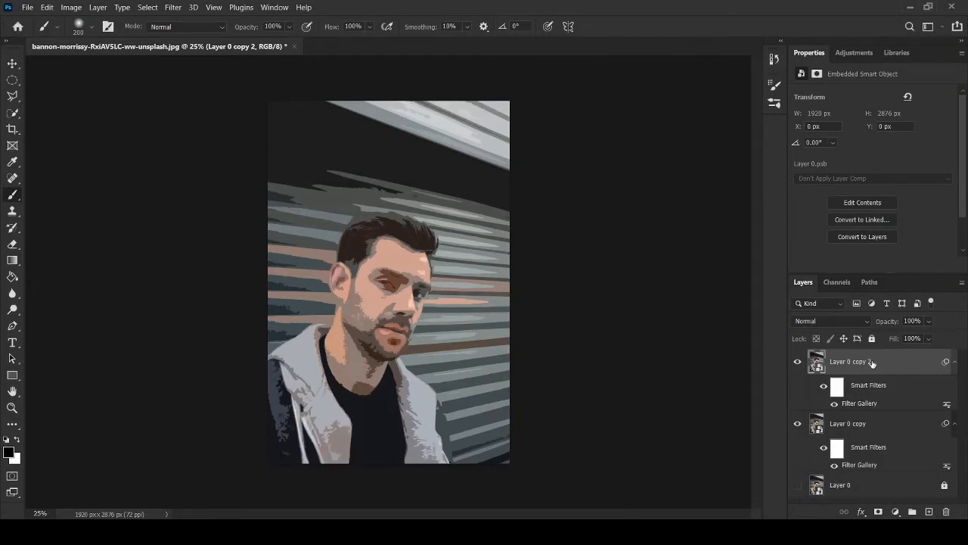
# Step: Duplicate Layer 0 copy 2 and set the new duplicate's Cutout Edge Simplicity to 4
pyautogui.hotkey('ctrl', 'j')
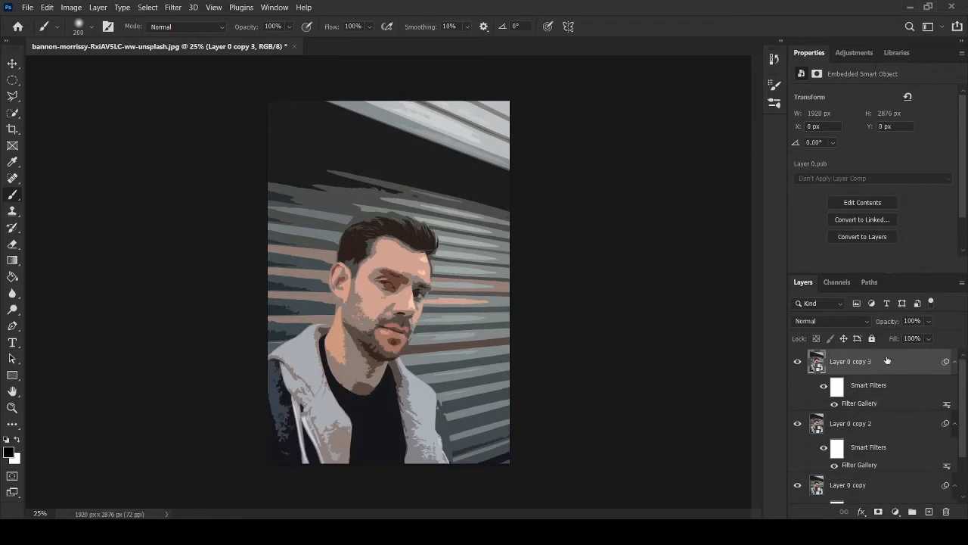
pyautogui.doubleClick(860, 403)
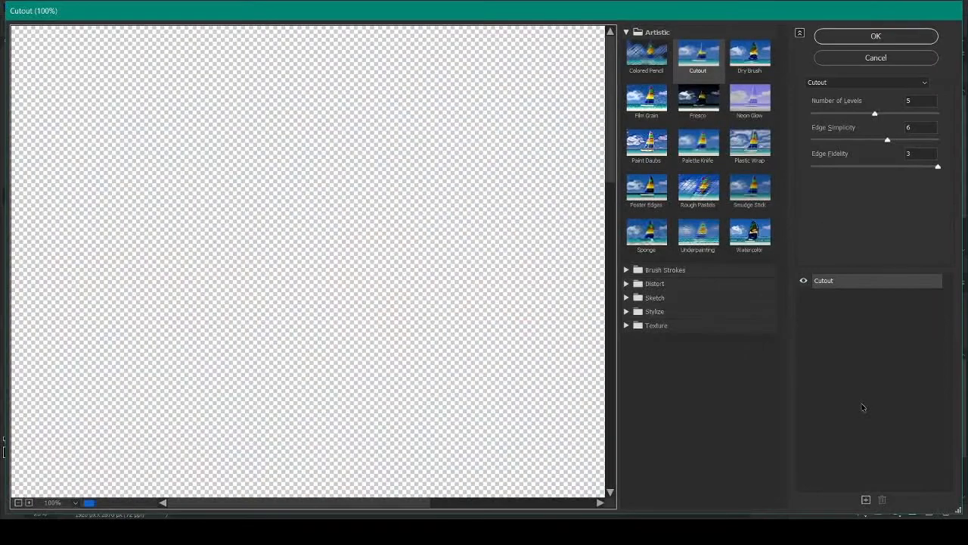
pyautogui.click(73, 504)
pyautogui.click(74, 490)
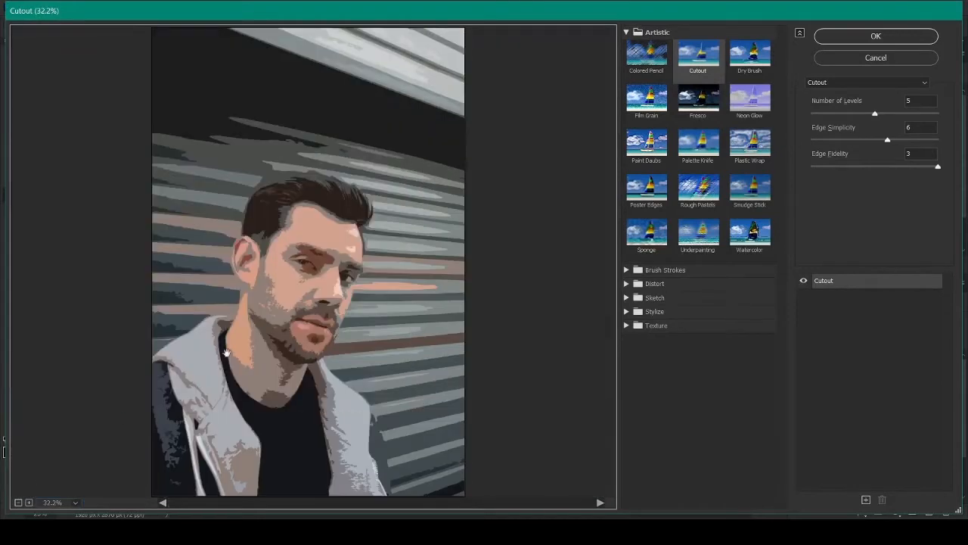
pyautogui.moveTo(887, 141); pyautogui.dragTo(867, 141)
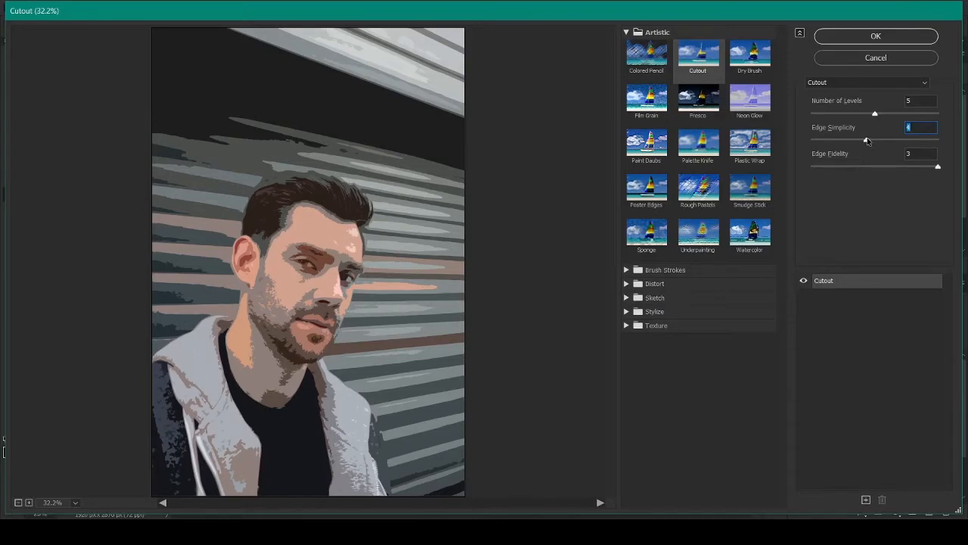
pyautogui.click(899, 39)
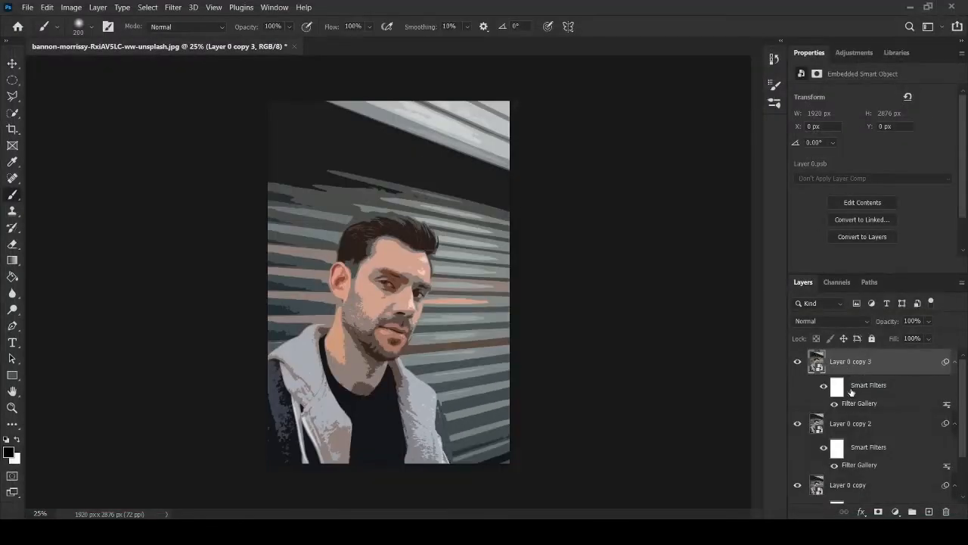
# Step: Add a layer mask to both Layer 0 copy 3 and Layer 0 copy 2
pyautogui.scroll(-2, 834, 447)
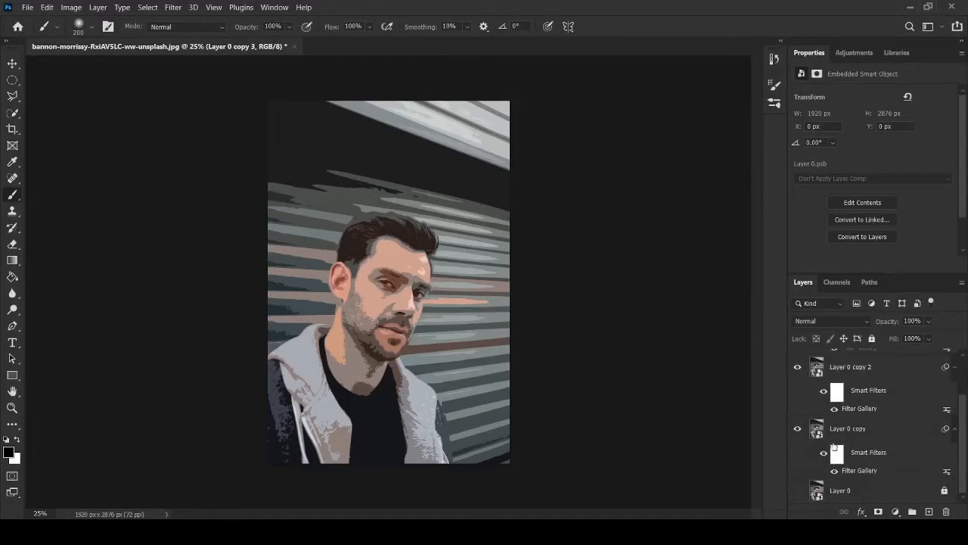
pyautogui.scroll(2, 834, 444)
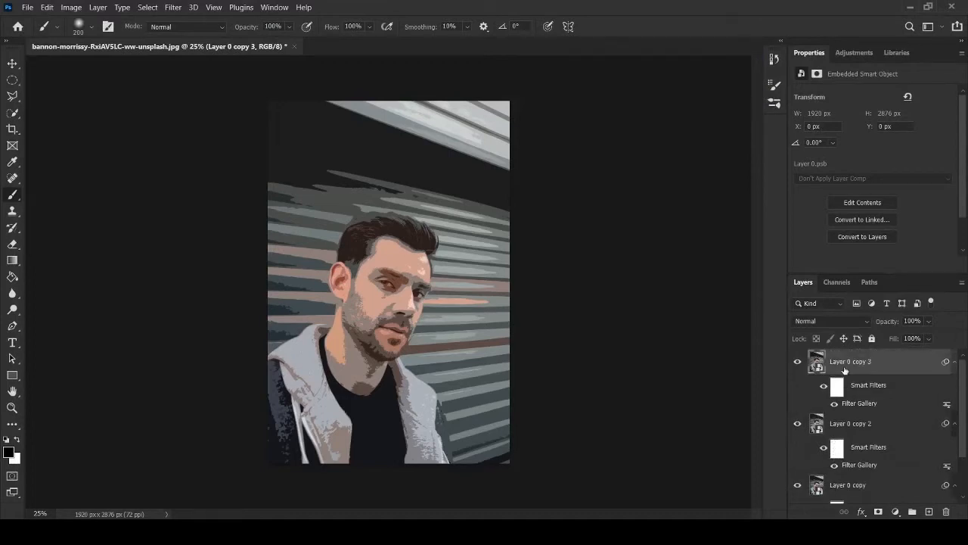
pyautogui.click(878, 513)
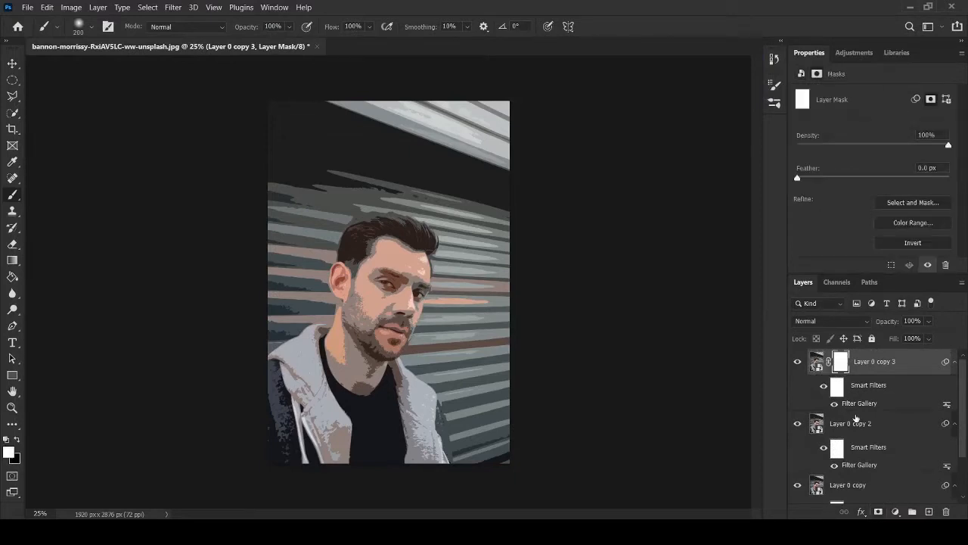
pyautogui.click(856, 425)
pyautogui.click(877, 513)
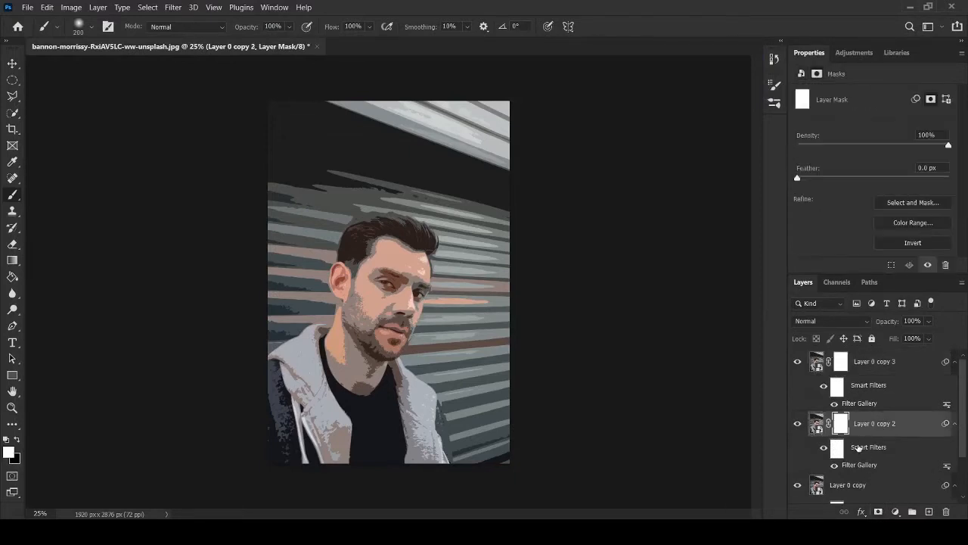
# Step: Invert the mask of Layer 0 copy 3 and paint white over the eyes, nose and lower face, enlarging the brush to 250
pyautogui.scroll(-2, 859, 448)
pyautogui.scroll(2, 860, 437)
pyautogui.click(841, 362)
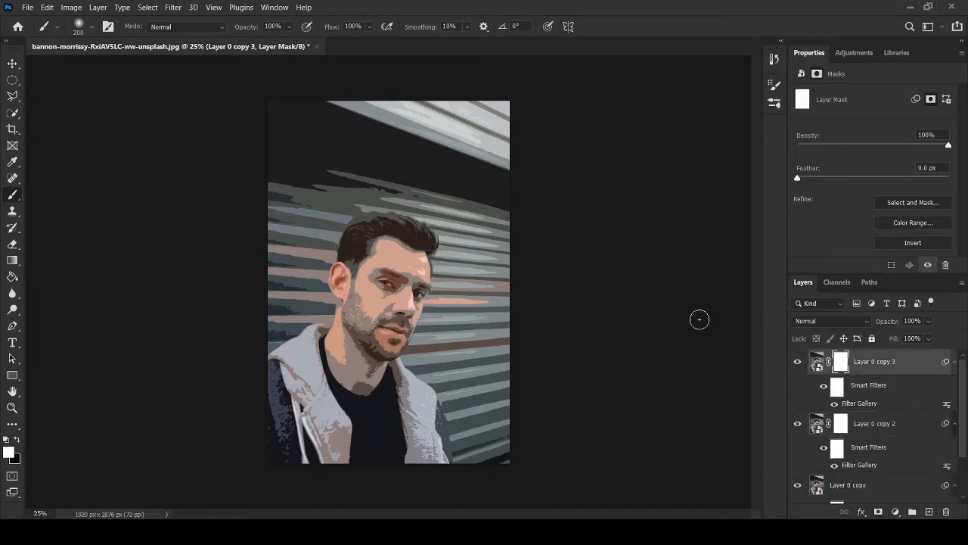
pyautogui.click(889, 242)
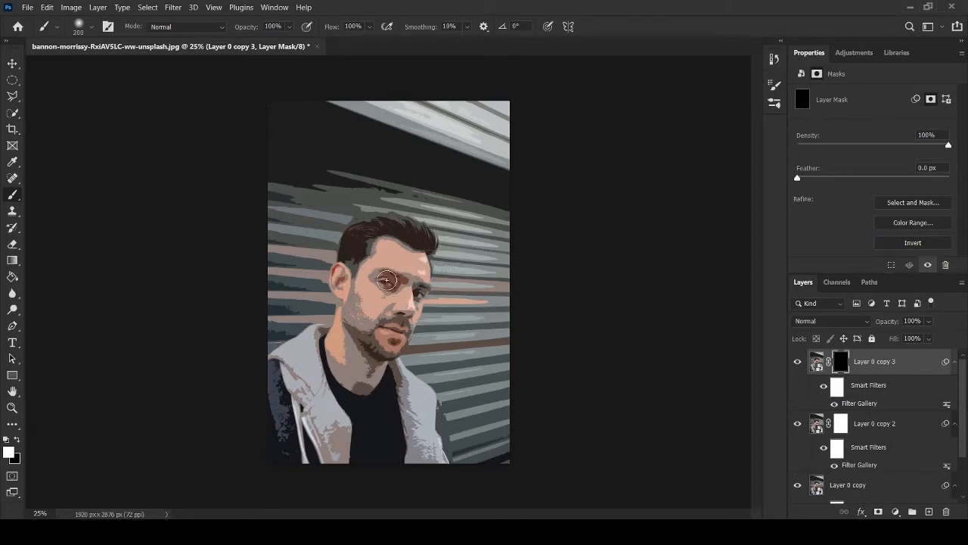
pyautogui.moveTo(386, 293); pyautogui.dragTo(417, 292)
pyautogui.moveTo(401, 310)
pyautogui.mouseDown()
pyautogui.moveTo(411, 304)
pyautogui.moveTo(412, 315)
pyautogui.moveTo(408, 307)
pyautogui.mouseUp()
pyautogui.press(']')
pyautogui.press(']')
pyautogui.moveTo(379, 361)
pyautogui.mouseDown()
pyautogui.moveTo(354, 291)
pyautogui.moveTo(354, 319)
pyautogui.moveTo(351, 261)
pyautogui.moveTo(370, 232)
pyautogui.moveTo(350, 252)
pyautogui.moveTo(380, 230)
pyautogui.moveTo(428, 244)
pyautogui.moveTo(420, 239)
pyautogui.moveTo(417, 290)
pyautogui.moveTo(388, 284)
pyautogui.mouseUp()
# Step: Invert the mask of Layer 0 copy 2 and paint white over the ear and face to reveal their detail
pyautogui.click(838, 426)
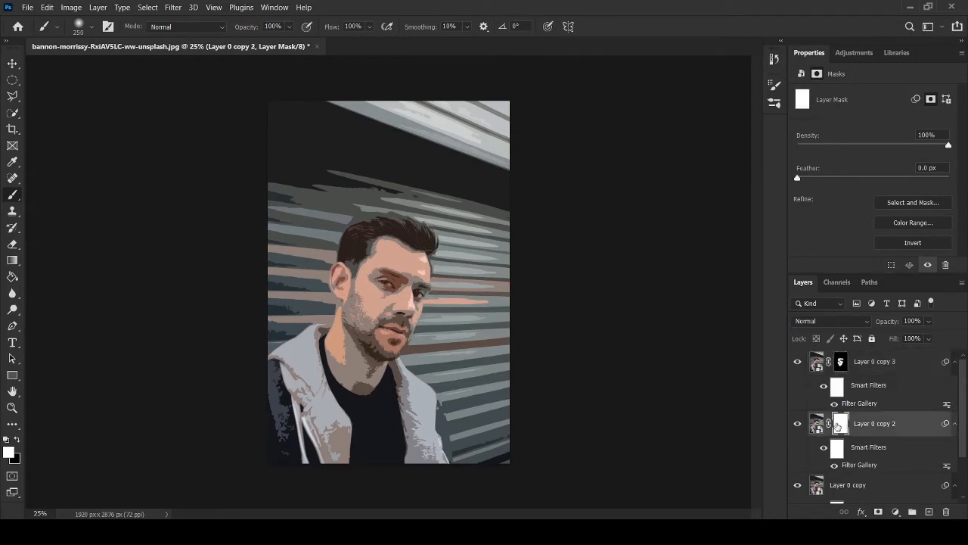
pyautogui.click(907, 240)
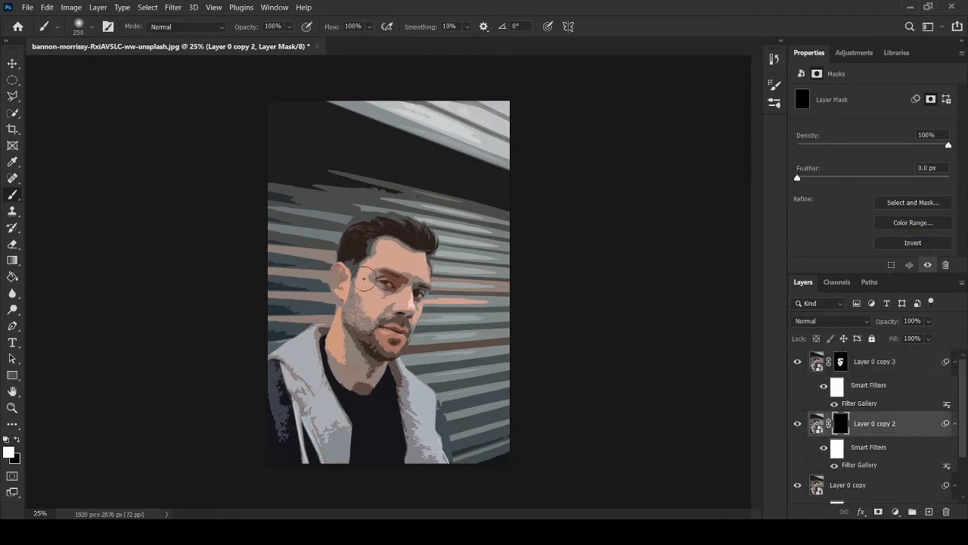
pyautogui.moveTo(341, 273)
pyautogui.mouseDown()
pyautogui.moveTo(346, 291)
pyautogui.moveTo(367, 288)
pyautogui.moveTo(371, 317)
pyautogui.moveTo(407, 303)
pyautogui.moveTo(375, 280)
pyautogui.moveTo(385, 250)
pyautogui.moveTo(415, 274)
pyautogui.moveTo(362, 382)
pyautogui.moveTo(339, 363)
pyautogui.moveTo(341, 331)
pyautogui.moveTo(360, 312)
pyautogui.moveTo(361, 296)
pyautogui.moveTo(344, 301)
pyautogui.moveTo(361, 298)
pyautogui.moveTo(353, 273)
pyautogui.moveTo(361, 244)
pyautogui.moveTo(395, 227)
pyautogui.moveTo(422, 244)
pyautogui.moveTo(408, 235)
pyautogui.moveTo(414, 227)
pyautogui.moveTo(424, 243)
pyautogui.mouseUp()
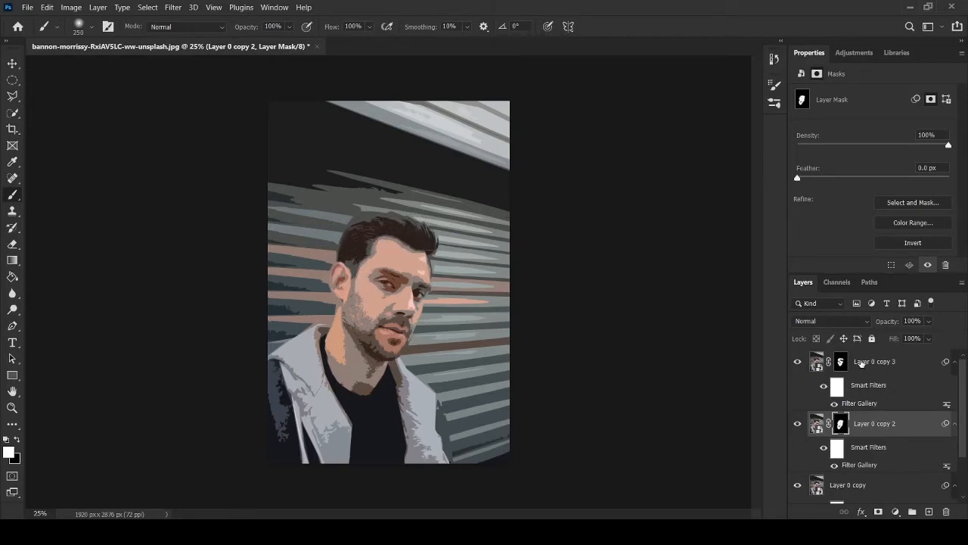
# Step: Duplicate Layer 0 copy 3 and set the duplicate's Cutout filter to 6 levels with Edge Simplicity 0
pyautogui.click(862, 364)
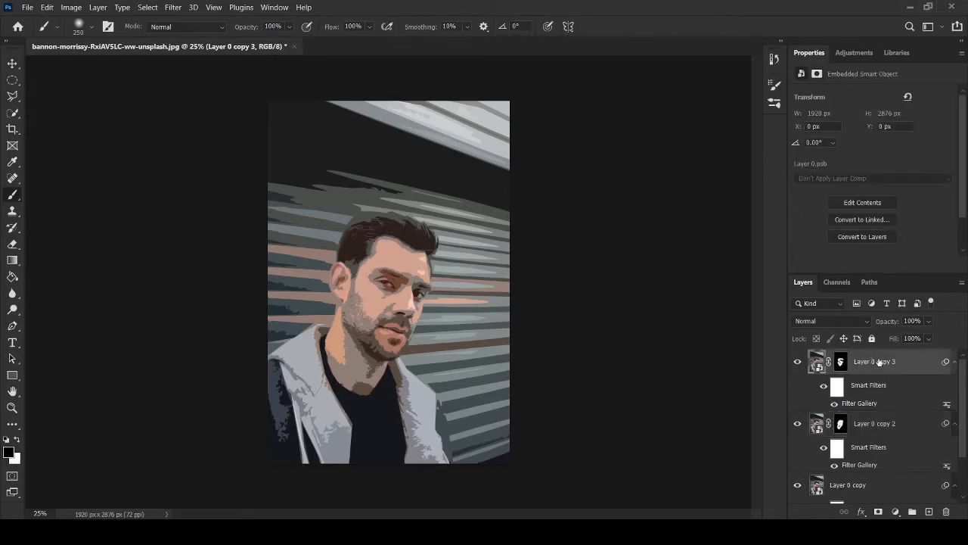
pyautogui.hotkey('ctrl', 'j')
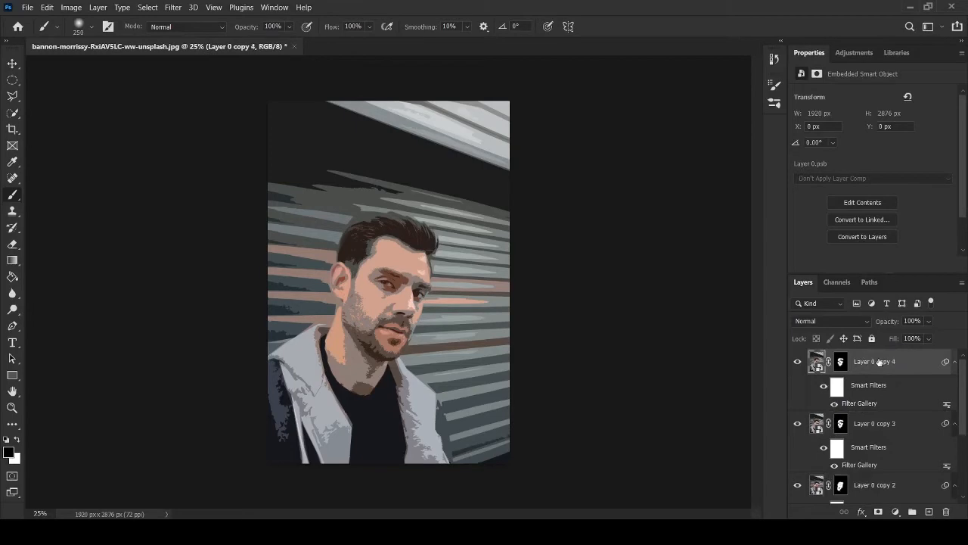
pyautogui.doubleClick(862, 403)
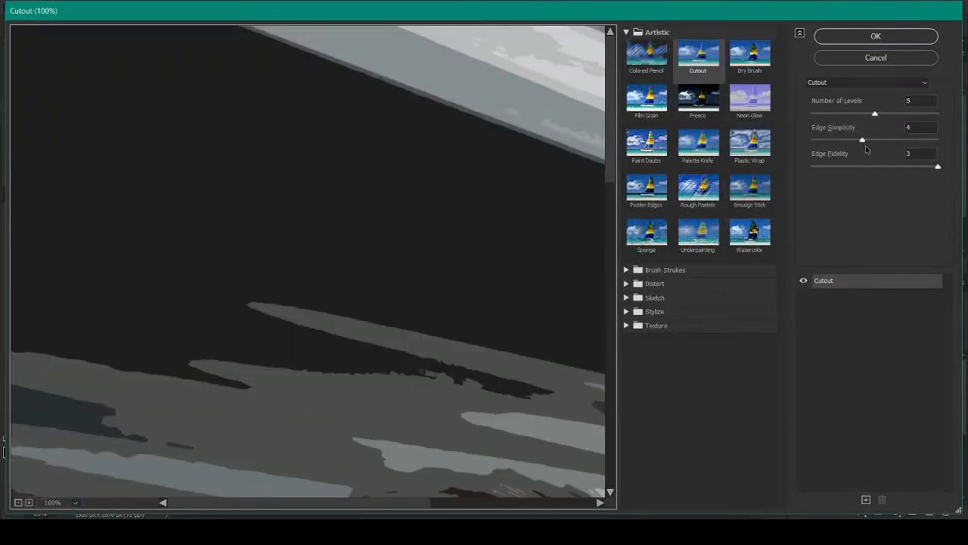
pyautogui.click(64, 506)
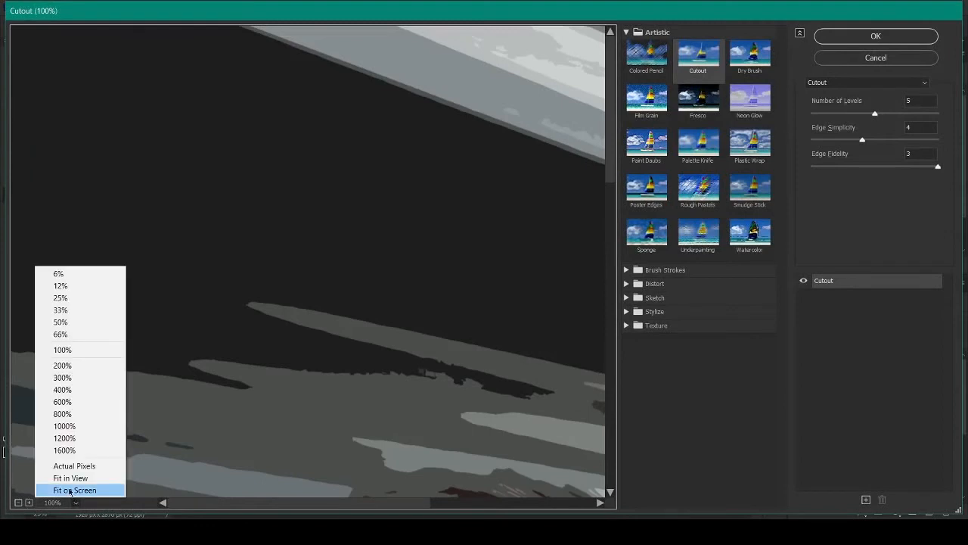
pyautogui.click(68, 489)
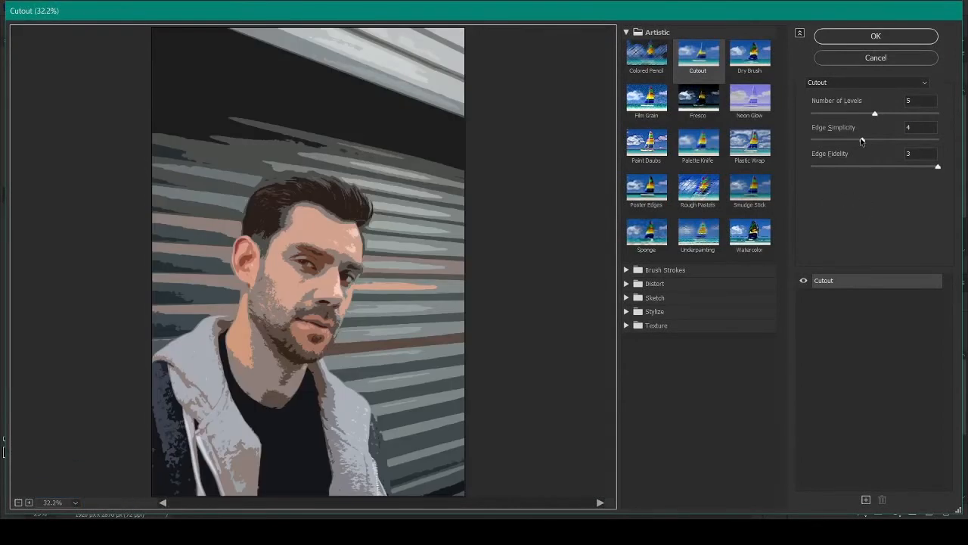
pyautogui.moveTo(861, 141); pyautogui.dragTo(816, 140)
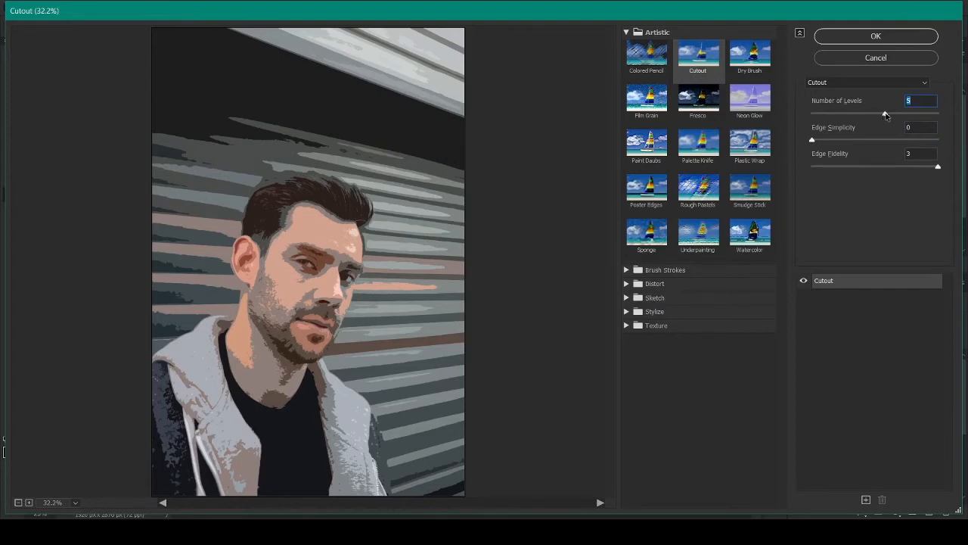
pyautogui.moveTo(886, 115)
pyautogui.mouseDown()
pyautogui.moveTo(869, 115)
pyautogui.moveTo(893, 122)
pyautogui.mouseUp()
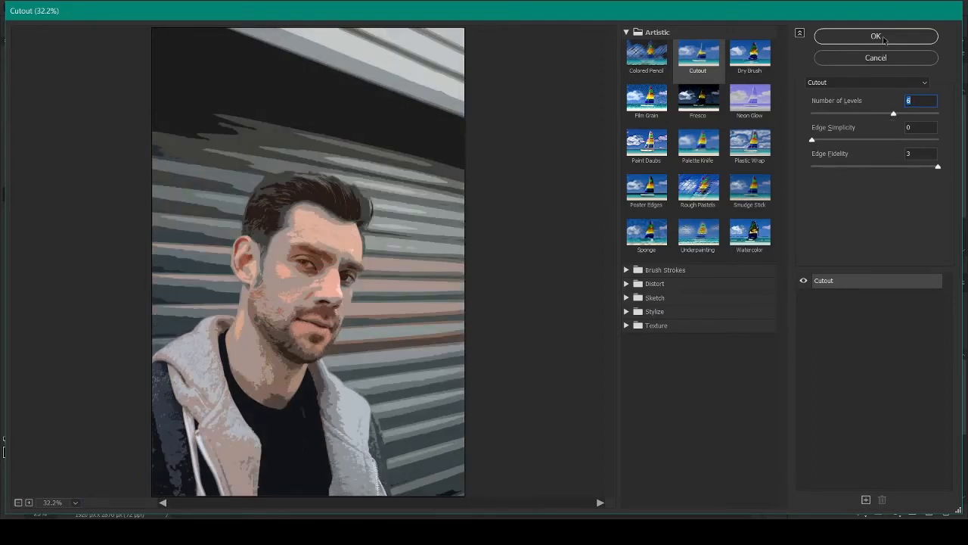
pyautogui.click(878, 37)
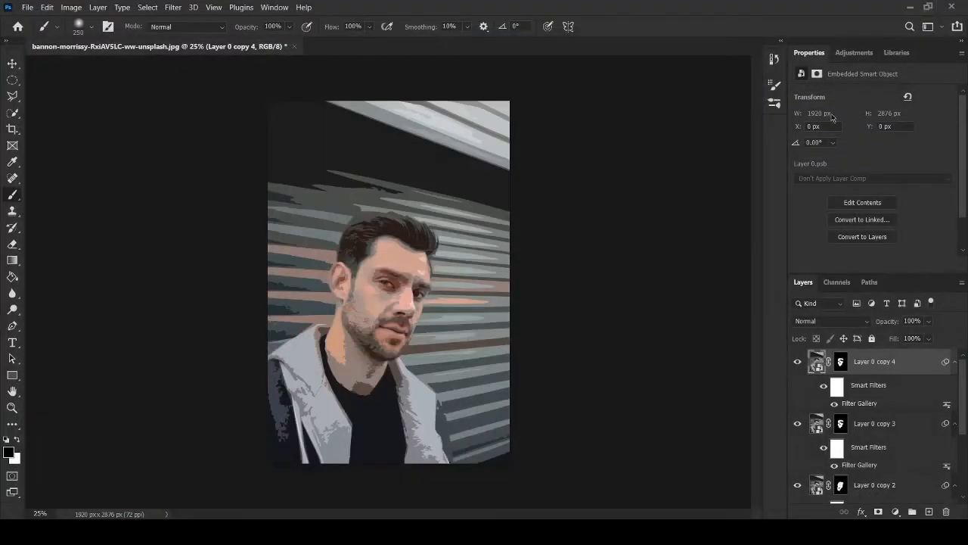
# Step: Replace the layer mask of Layer 0 copy 4 with a new mask and invert it to black
pyautogui.click(840, 362)
pyautogui.press('x')
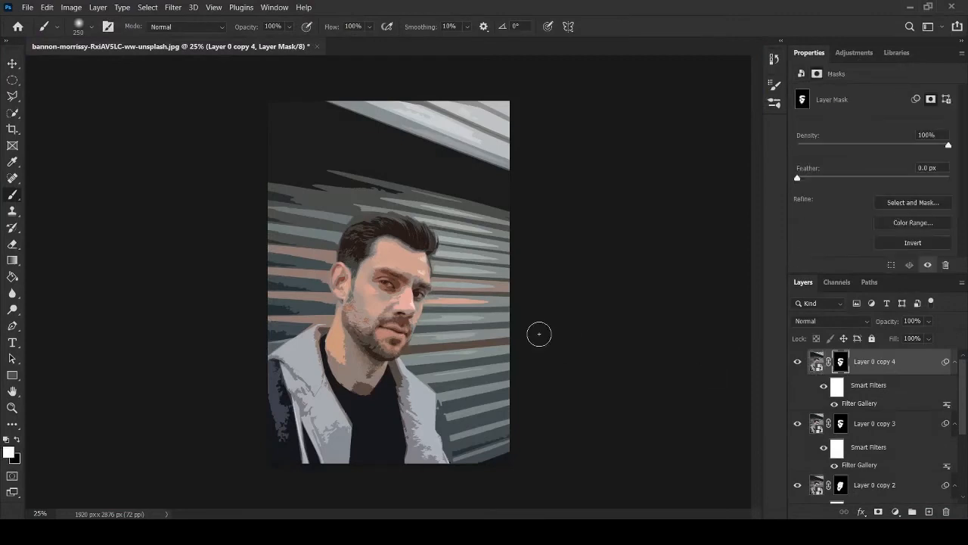
pyautogui.rightClick(840, 362)
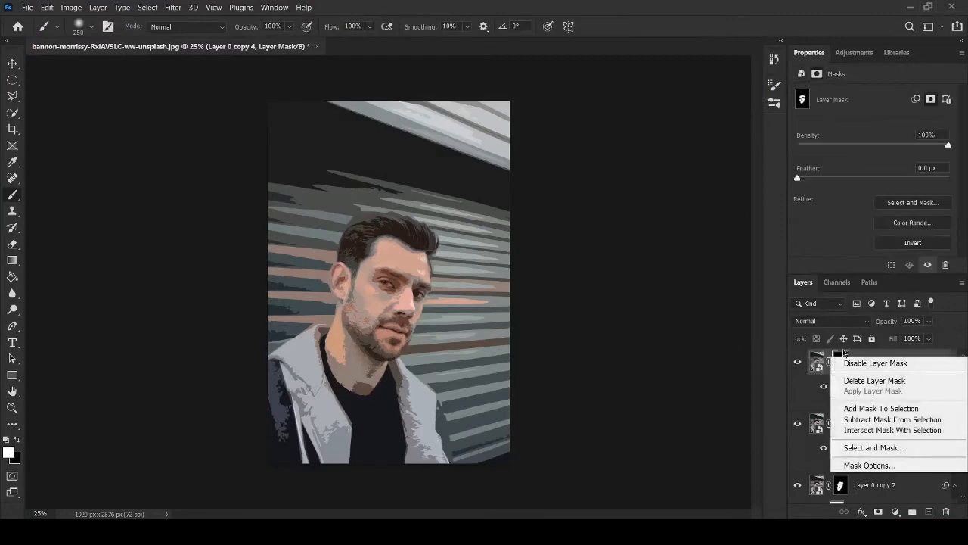
pyautogui.click(849, 382)
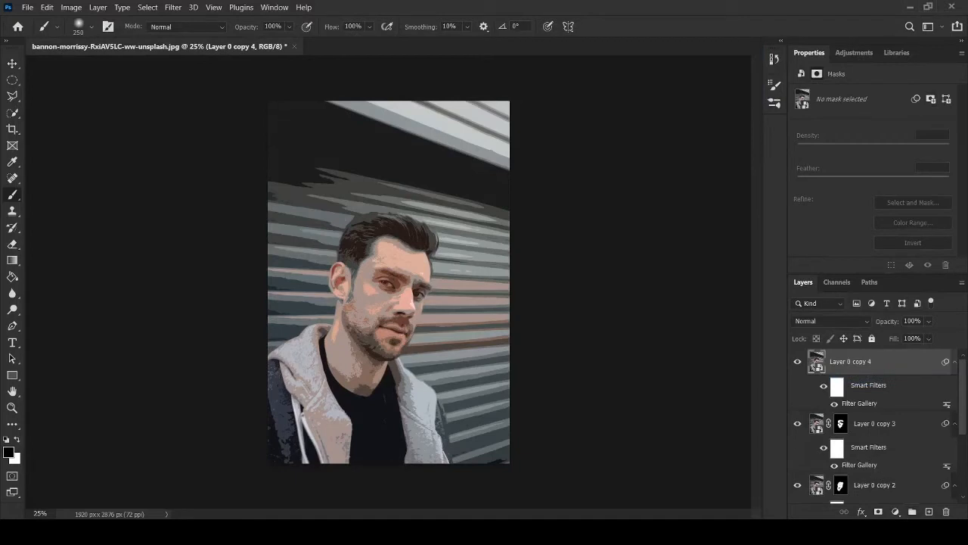
pyautogui.click(878, 511)
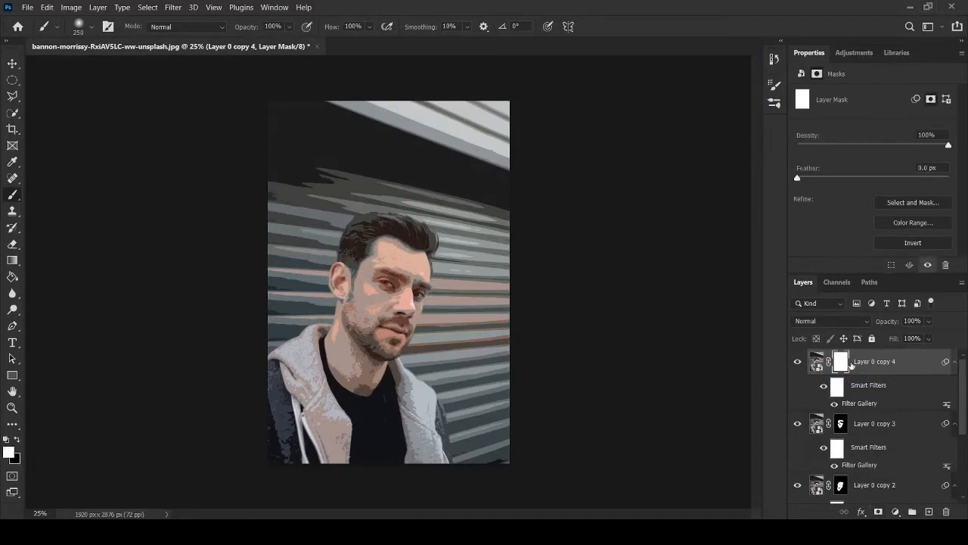
pyautogui.click(904, 244)
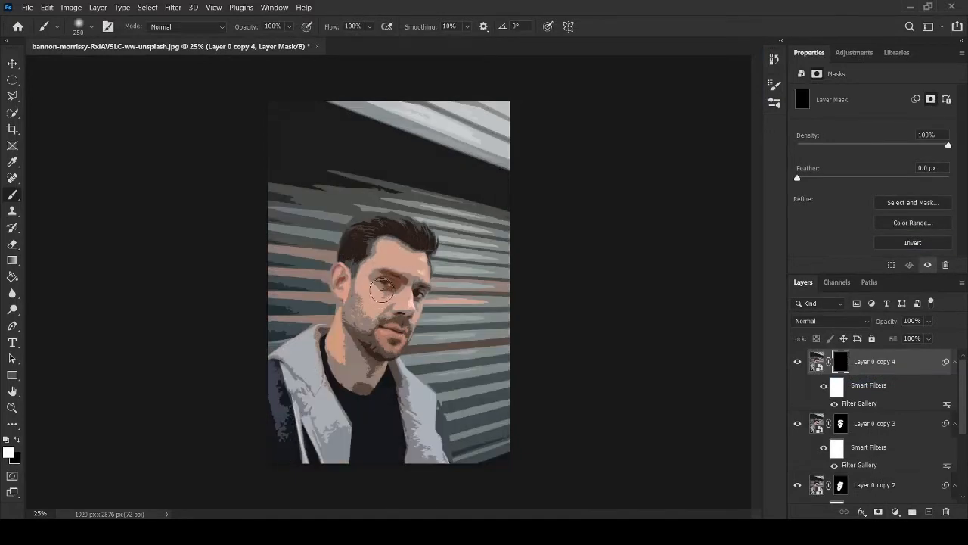
# Step: Reduce the brush to 150 and paint white over the eyes on the mask of Layer 0 copy 4
pyautogui.press('[')
pyautogui.press('[')
pyautogui.press('[')
pyautogui.click(384, 280)
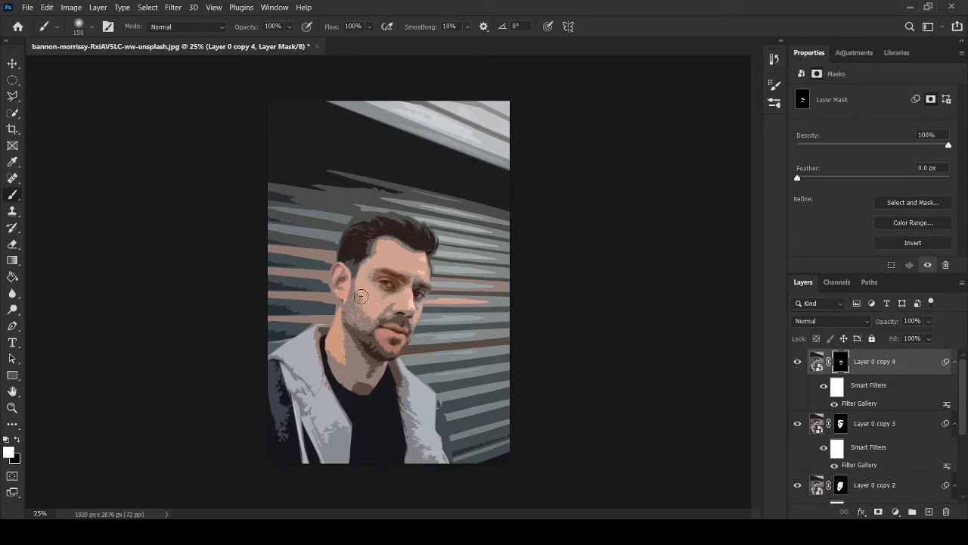
# Step: Sample the cheek's skin tone from the image as foreground colour and add a new layer above Layer 0 copy 4
pyautogui.press('i')
pyautogui.click(370, 290)
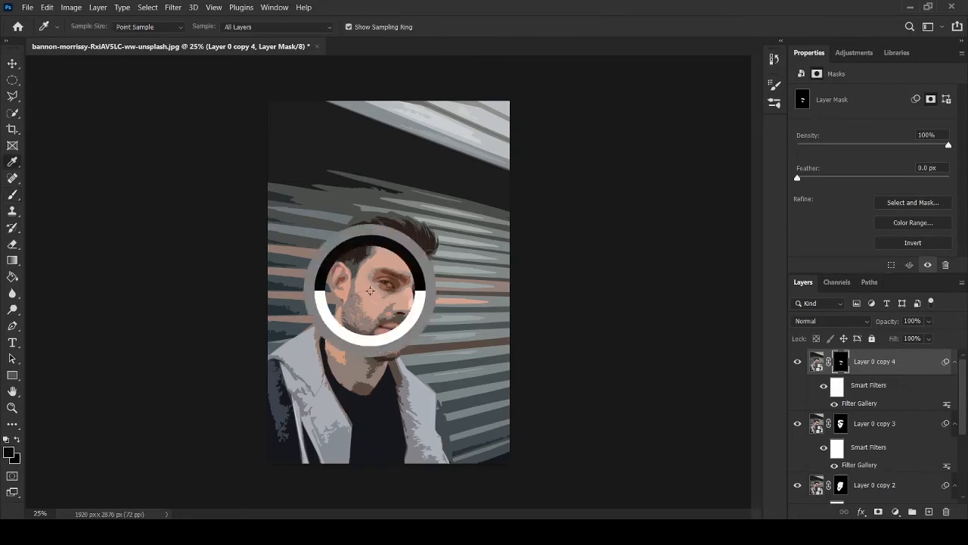
pyautogui.click(370, 291)
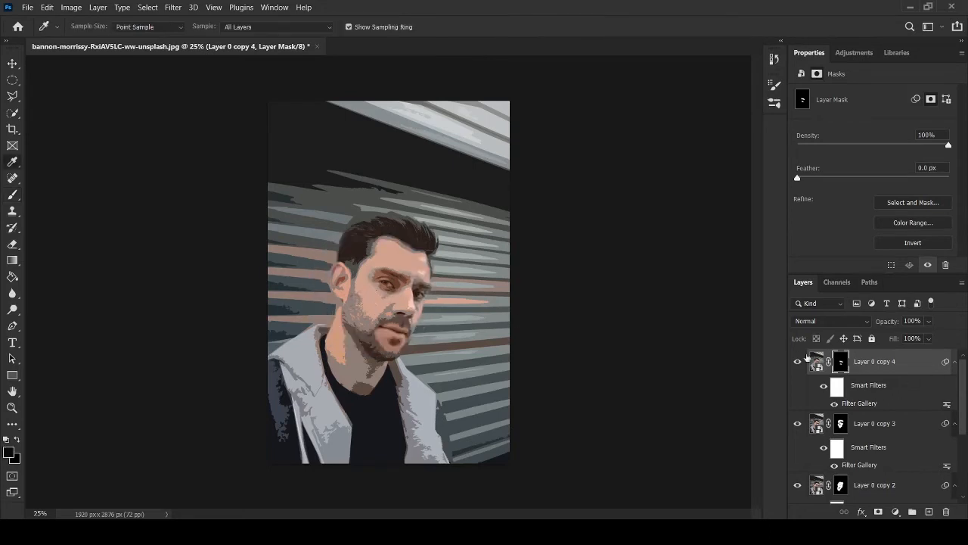
pyautogui.click(817, 360)
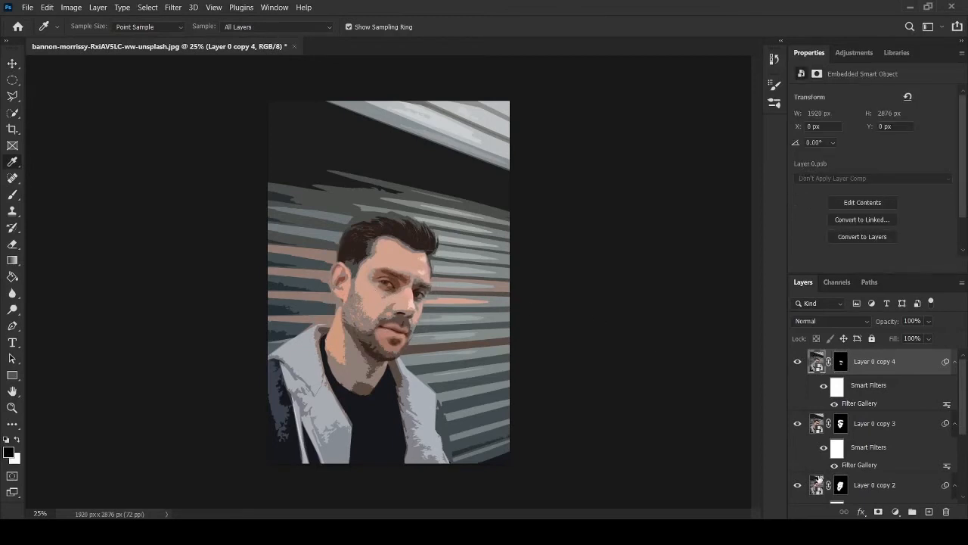
pyautogui.click(819, 478)
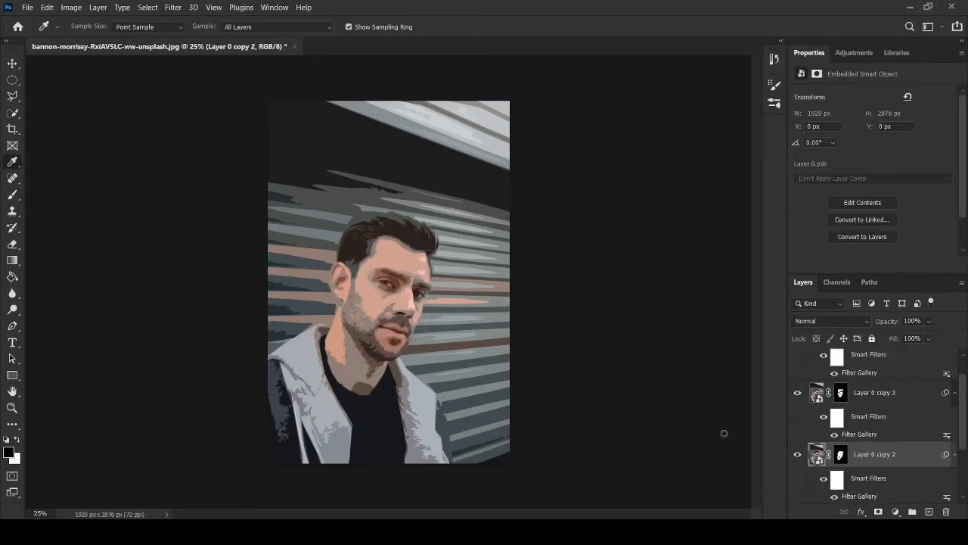
pyautogui.click(371, 291)
pyautogui.scroll(1, 861, 421)
pyautogui.click(885, 366)
pyautogui.click(929, 511)
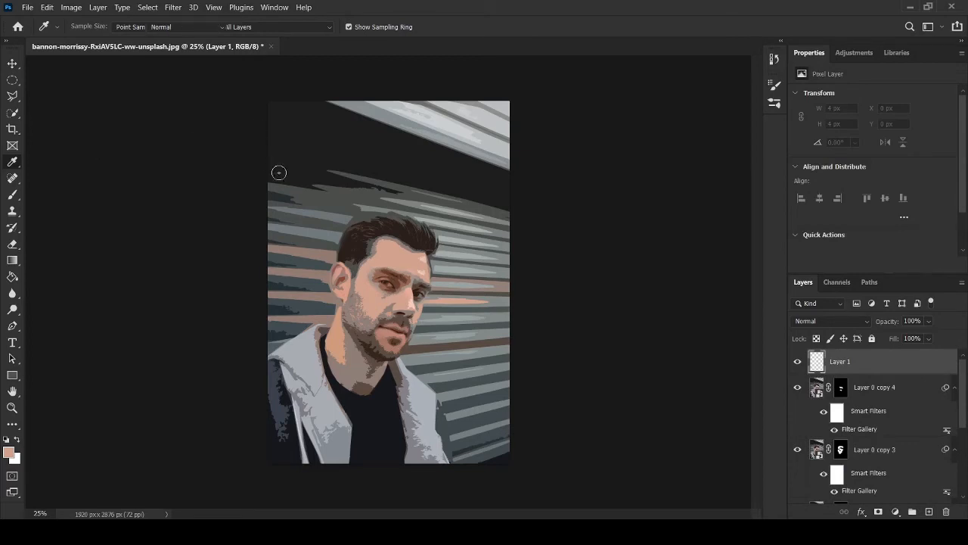
# Step: Paint the sampled skin tone around both eyes and the brows on Layer 1 with the 150 brush
pyautogui.press('b')
pyautogui.moveTo(371, 277)
pyautogui.mouseDown()
pyautogui.moveTo(393, 294)
pyautogui.moveTo(379, 299)
pyautogui.moveTo(388, 297)
pyautogui.moveTo(366, 279)
pyautogui.moveTo(384, 261)
pyautogui.moveTo(414, 270)
pyautogui.mouseUp()
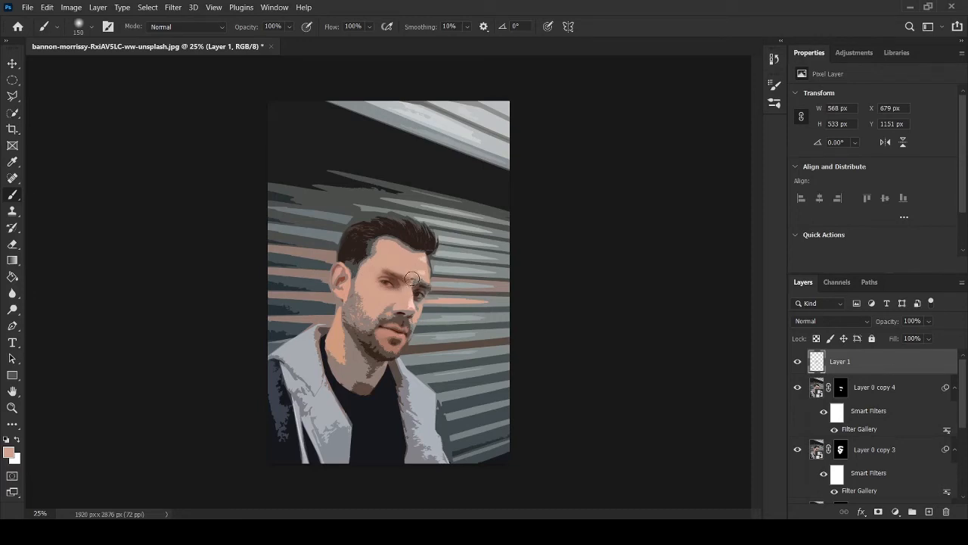
pyautogui.moveTo(416, 274)
pyautogui.mouseDown()
pyautogui.moveTo(404, 303)
pyautogui.moveTo(415, 292)
pyautogui.mouseUp()
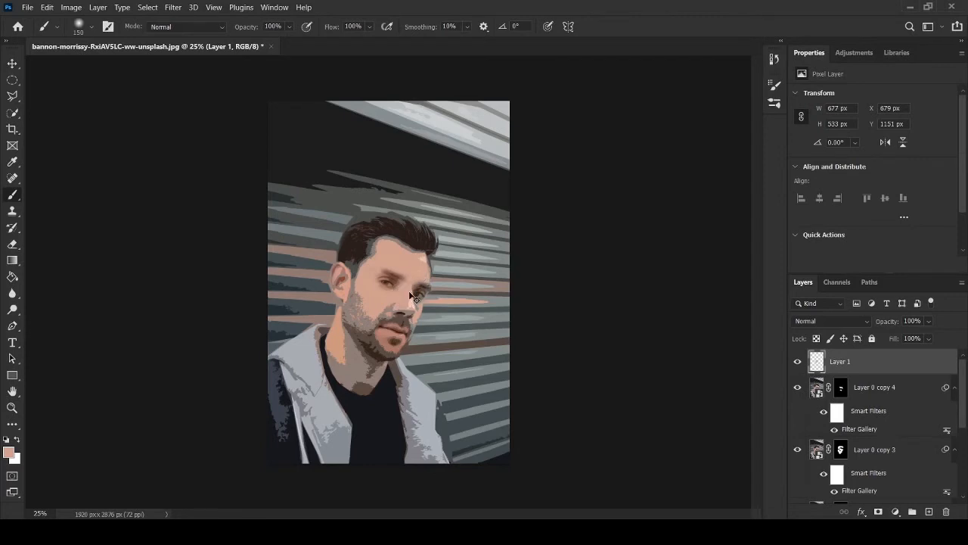
# Step: Paint skin tone below and beside the eye nearest the nose's shaded side, reducing the brush to 70 and 40
pyautogui.hotkey('ctrl', '+')
pyautogui.hotkey('ctrl', '+')
pyautogui.hotkey('ctrl', '+')
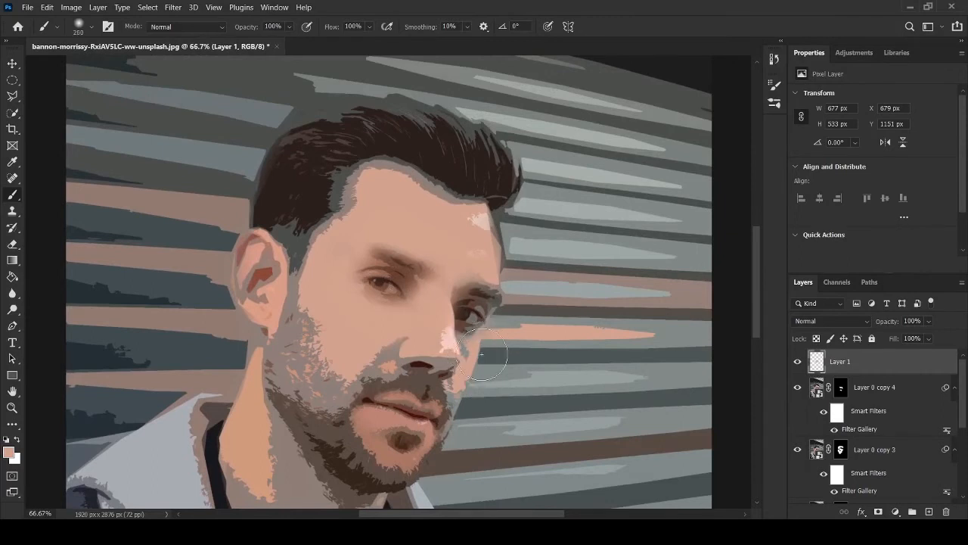
pyautogui.press(']')
pyautogui.press(']')
pyautogui.press('[')
pyautogui.press('[')
pyautogui.press('[')
pyautogui.press('[')
pyautogui.press('[')
pyautogui.press('[')
pyautogui.press('[')
pyautogui.moveTo(470, 353); pyautogui.dragTo(467, 339)
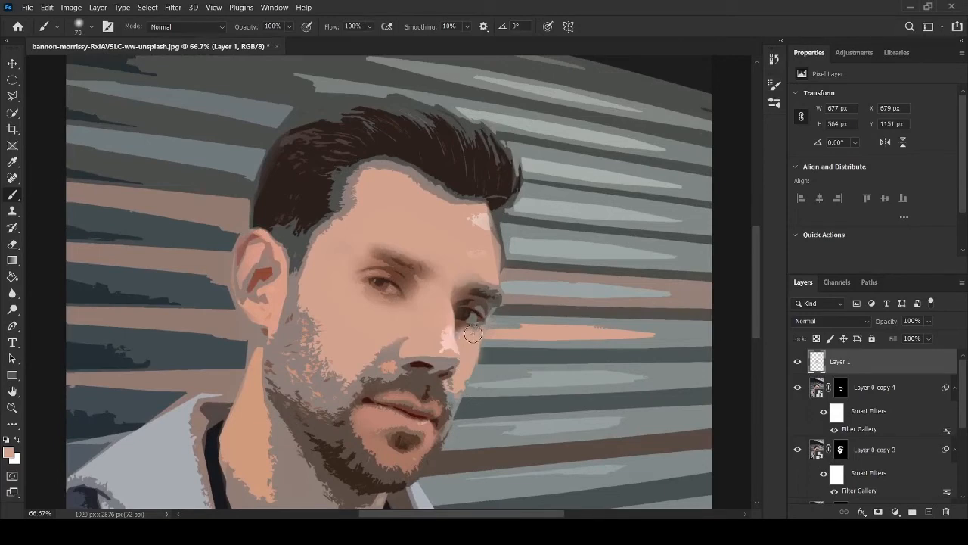
pyautogui.press('[')
pyautogui.press('[')
pyautogui.press('[')
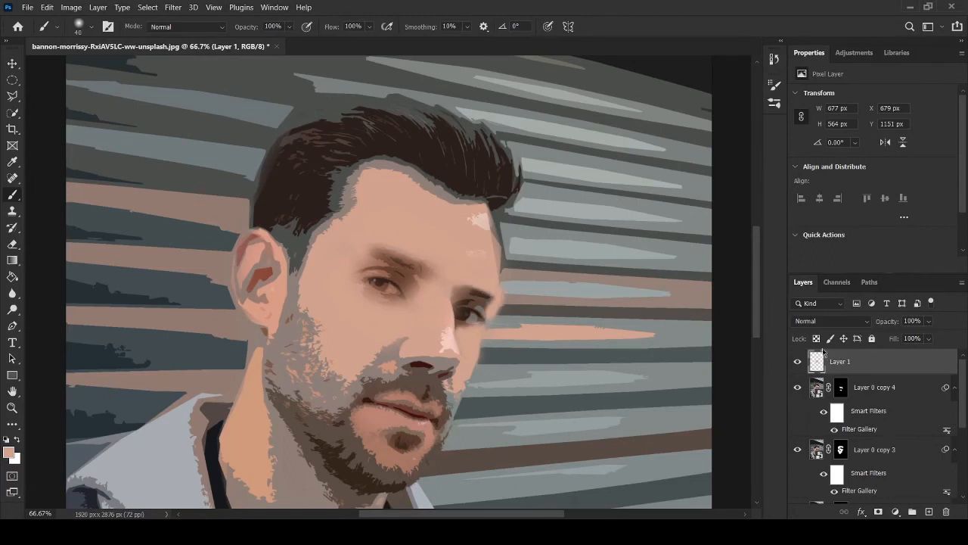
# Step: Set the blend mode of Layer 1 to Color and check the whole portrait
pyautogui.click(824, 325)
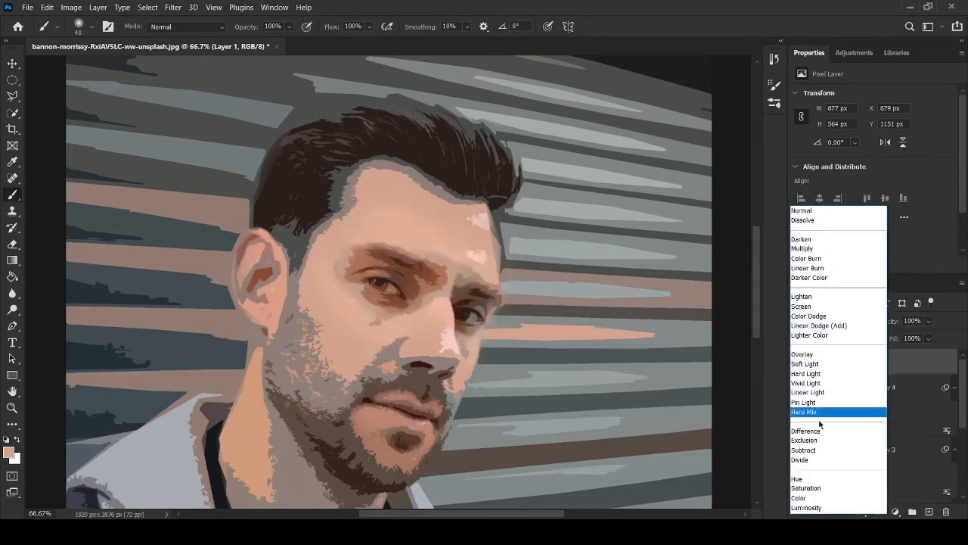
pyautogui.click(809, 499)
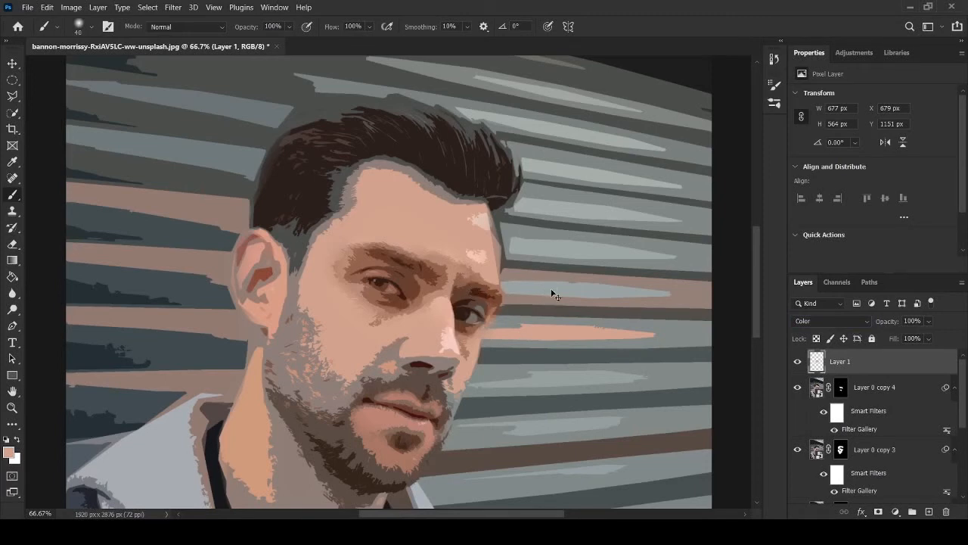
pyautogui.hotkey('ctrl', '-')
pyautogui.hotkey('ctrl', '-')
pyautogui.hotkey('ctrl', '-')
pyautogui.hotkey('ctrl', '-')
pyautogui.hotkey('ctrl', '-')
pyautogui.hotkey('ctrl', '-')
pyautogui.hotkey('ctrl', '-')
pyautogui.hotkey('ctrl', '-')
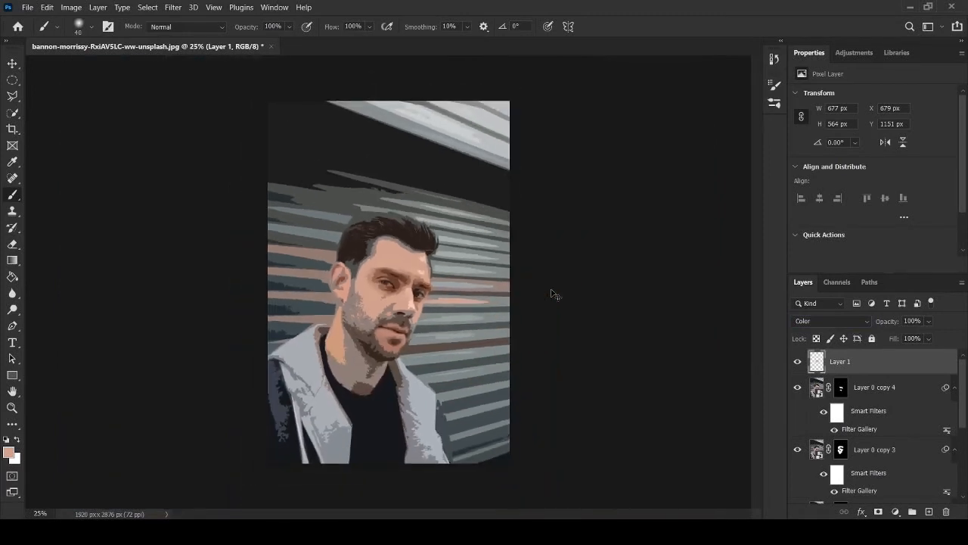
# Step: Enlarge the brush to 80 and paint skin tone along the hairline, forehead and face on Layer 1
pyautogui.hotkey('ctrl', '+')
pyautogui.hotkey('ctrl', '+')
pyautogui.hotkey('ctrl', '+')
pyautogui.hotkey('ctrl', '+')
pyautogui.hotkey('ctrl', '+')
pyautogui.hotkey('ctrl', '+')
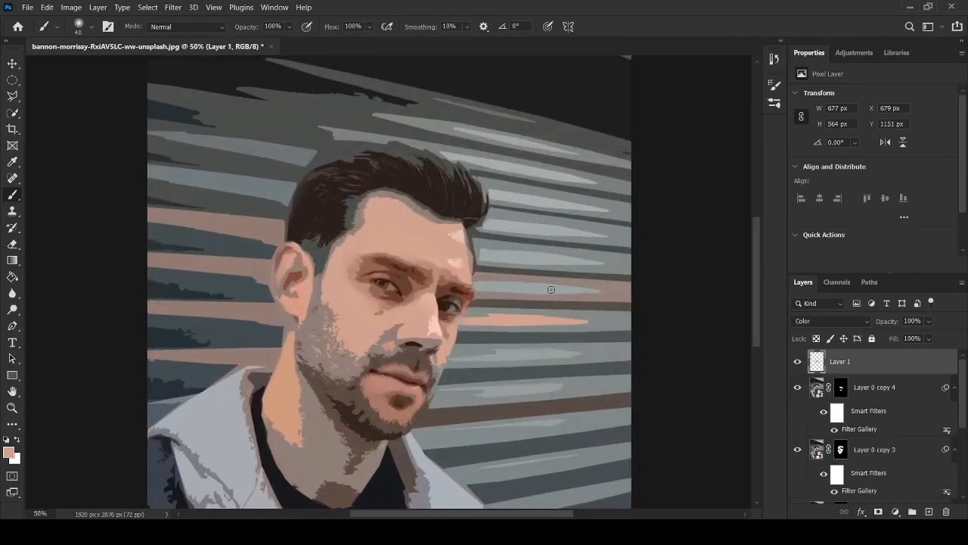
pyautogui.press(']')
pyautogui.press(']')
pyautogui.press(']')
pyautogui.press(']')
pyautogui.hotkey('ctrl', '-')
pyautogui.hotkey('ctrl', '-')
pyautogui.hotkey('ctrl', '-')
pyautogui.hotkey('ctrl', '-')
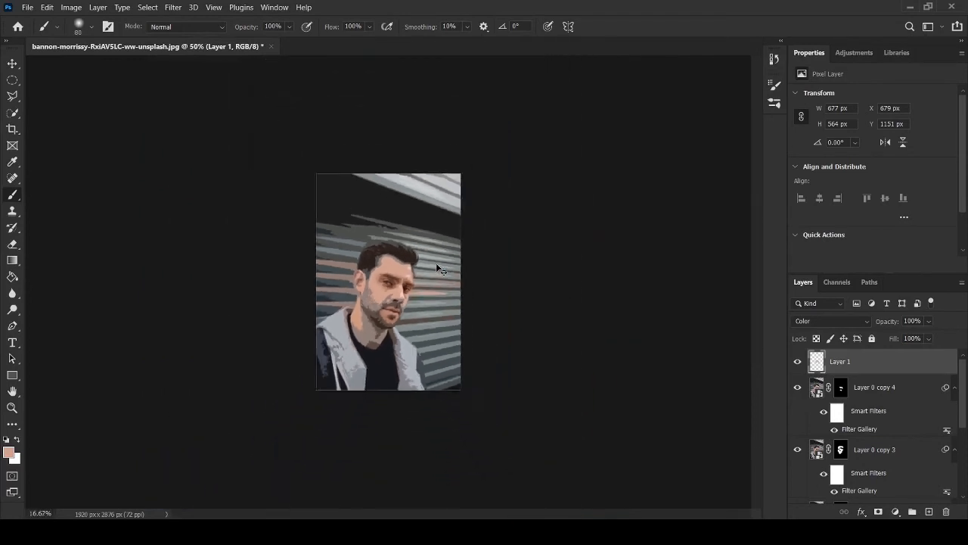
pyautogui.hotkey('ctrl', '+')
pyautogui.hotkey('ctrl', '+')
pyautogui.hotkey('ctrl', '+')
pyautogui.hotkey('ctrl', '+')
pyautogui.hotkey('ctrl', '+')
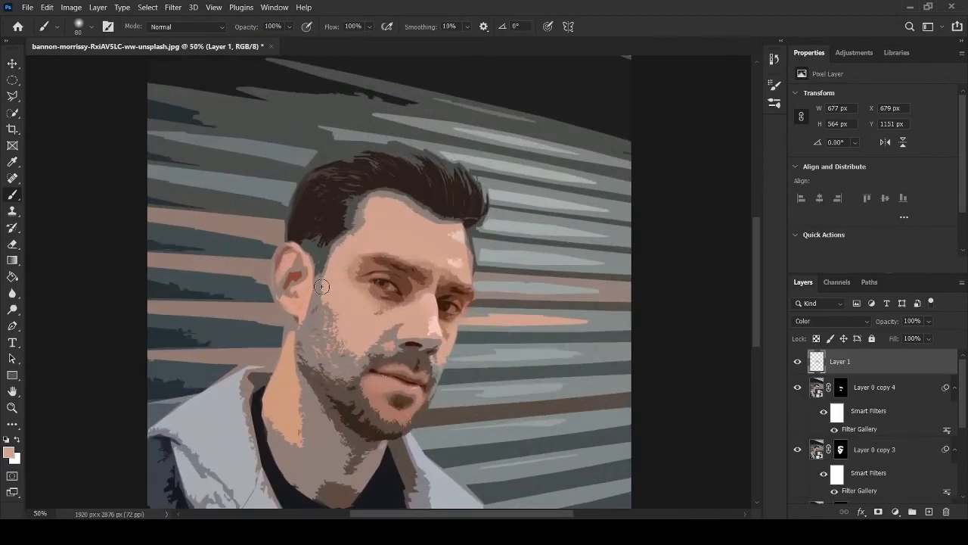
pyautogui.moveTo(330, 276)
pyautogui.mouseDown()
pyautogui.moveTo(376, 200)
pyautogui.moveTo(453, 234)
pyautogui.mouseUp()
pyautogui.scroll(-6, 500, 282)
pyautogui.scroll(2, 499, 282)
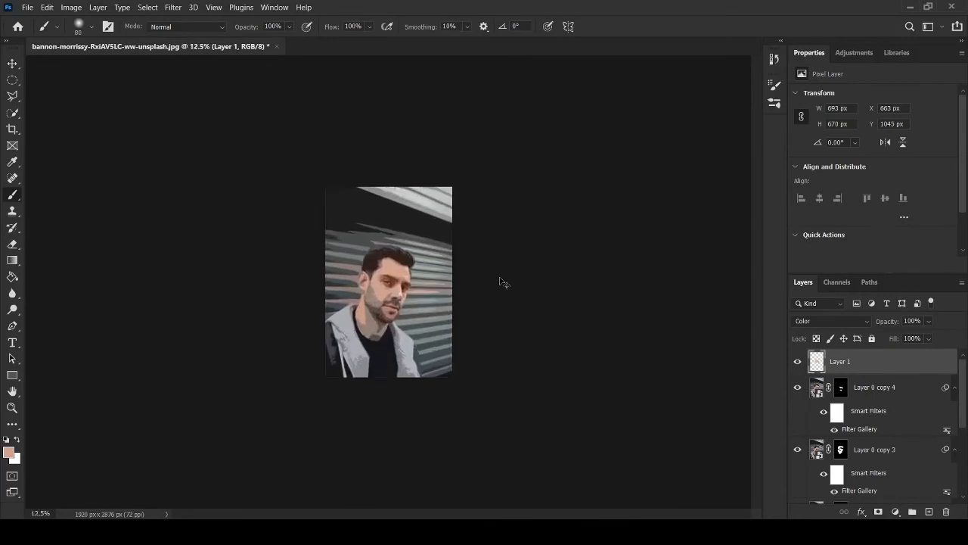
pyautogui.scroll(1, 499, 282)
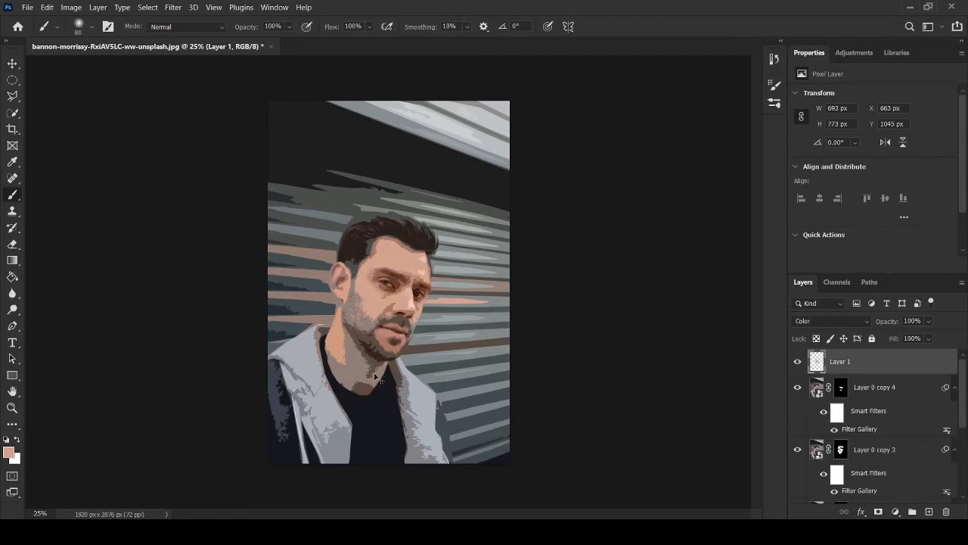
# Step: Enlarge the brush to 175 and paint the skin tone over the whole neck on Layer 1
pyautogui.hotkey('ctrl', '+')
pyautogui.hotkey('ctrl', '+')
pyautogui.scroll(-2, 374, 373)
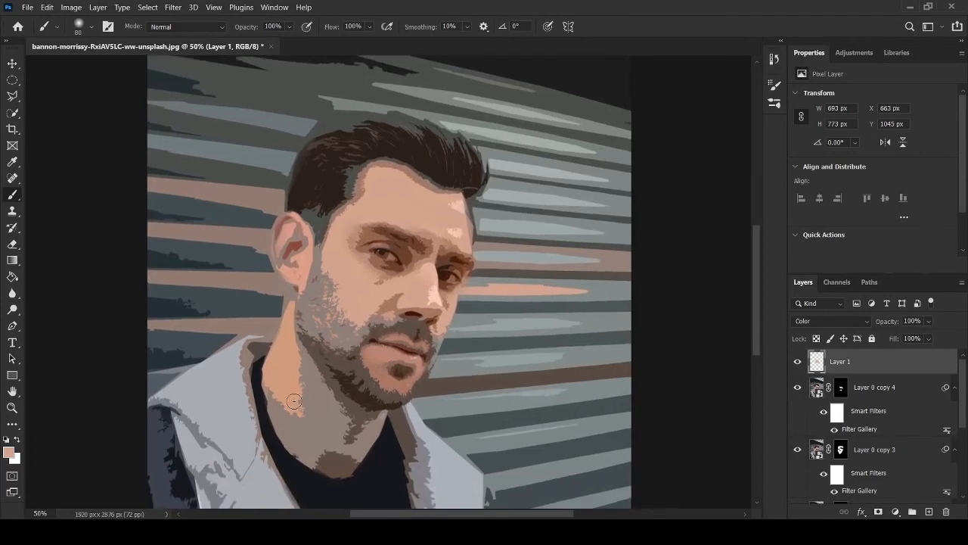
pyautogui.press(']')
pyautogui.press(']')
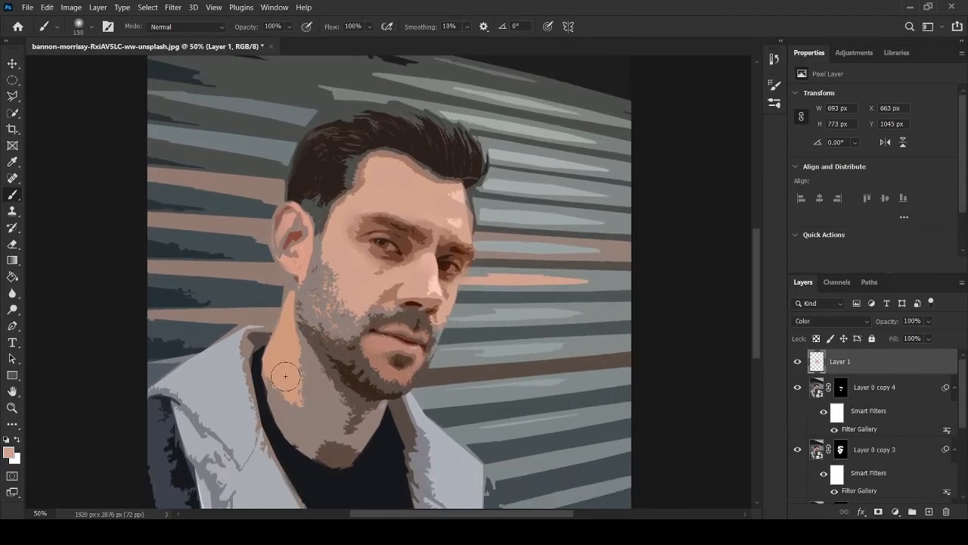
pyautogui.press(']')
pyautogui.press(']')
pyautogui.press(']')
pyautogui.moveTo(289, 406)
pyautogui.mouseDown()
pyautogui.moveTo(317, 439)
pyautogui.moveTo(346, 448)
pyautogui.moveTo(364, 412)
pyautogui.moveTo(318, 392)
pyautogui.moveTo(303, 357)
pyautogui.moveTo(327, 401)
pyautogui.moveTo(284, 340)
pyautogui.moveTo(335, 425)
pyautogui.moveTo(321, 399)
pyautogui.moveTo(334, 348)
pyautogui.mouseUp()
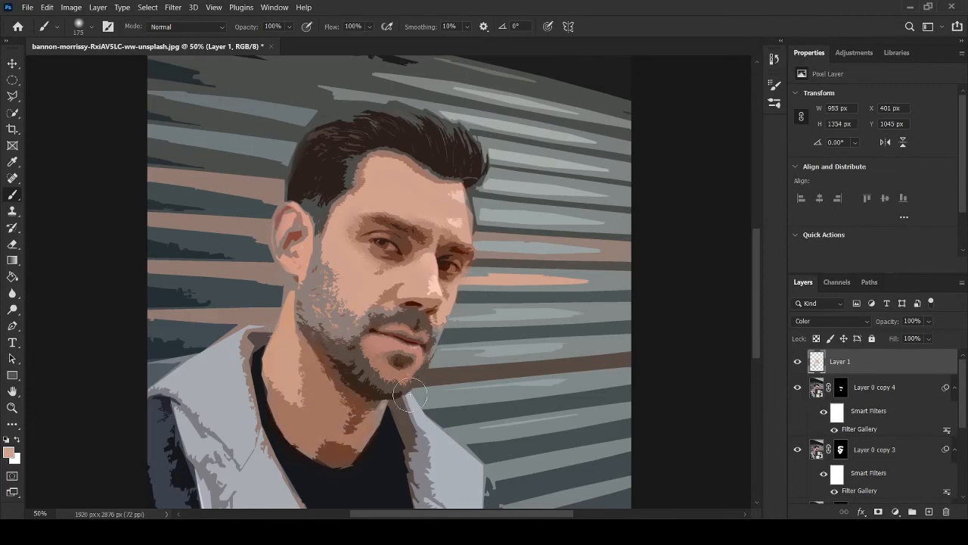
# Step: Add a layer mask to Layer 1 and paint black along the bearded jaw edge above the neck, reducing the brush to 90
pyautogui.click(879, 511)
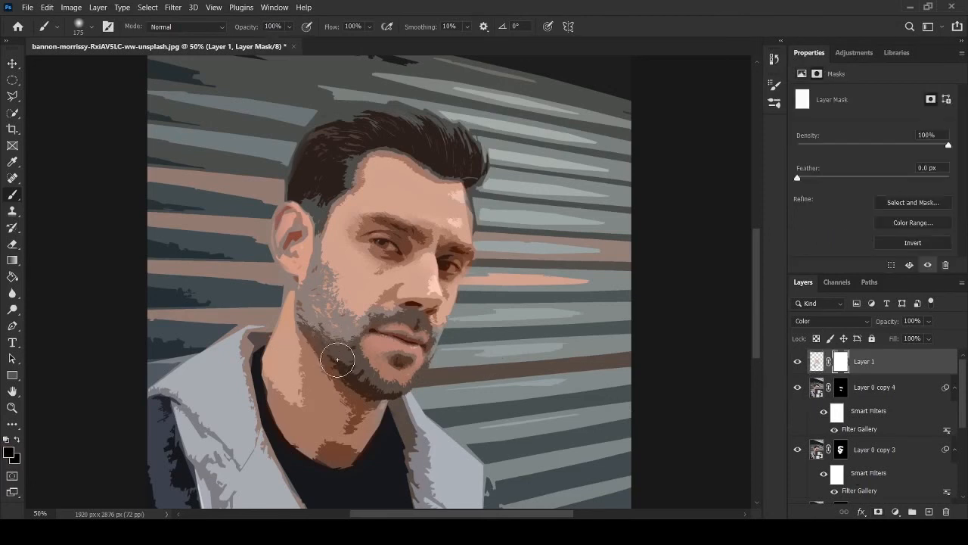
pyautogui.moveTo(363, 391); pyautogui.dragTo(362, 407)
pyautogui.press('[')
pyautogui.press('[')
pyautogui.press('[')
pyautogui.press('[')
# Step: Examine the whole portrait at reduced size for even skin color across the face and neck
pyautogui.hotkey('ctrl', '-')
pyautogui.hotkey('ctrl', '-')
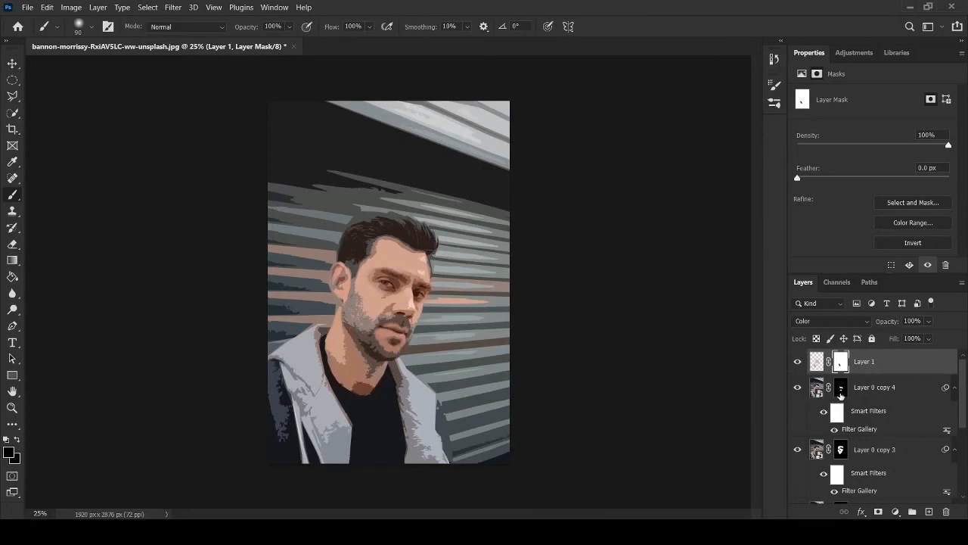
pyautogui.hotkey('ctrl', '-')
pyautogui.hotkey('ctrl', '-')
pyautogui.hotkey('ctrl', '-')
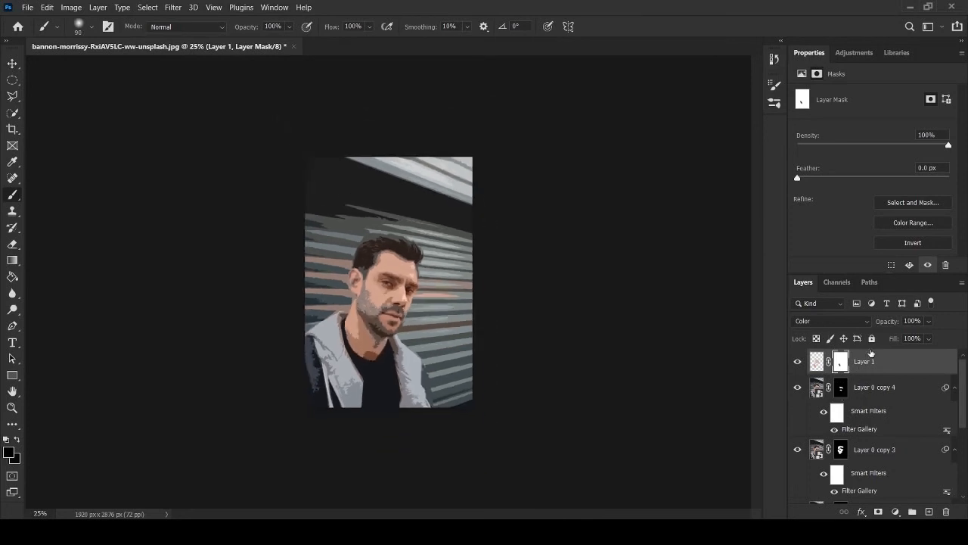
pyautogui.hotkey('ctrl', '+')
pyautogui.hotkey('ctrl', '+')
pyautogui.hotkey('ctrl', '+')
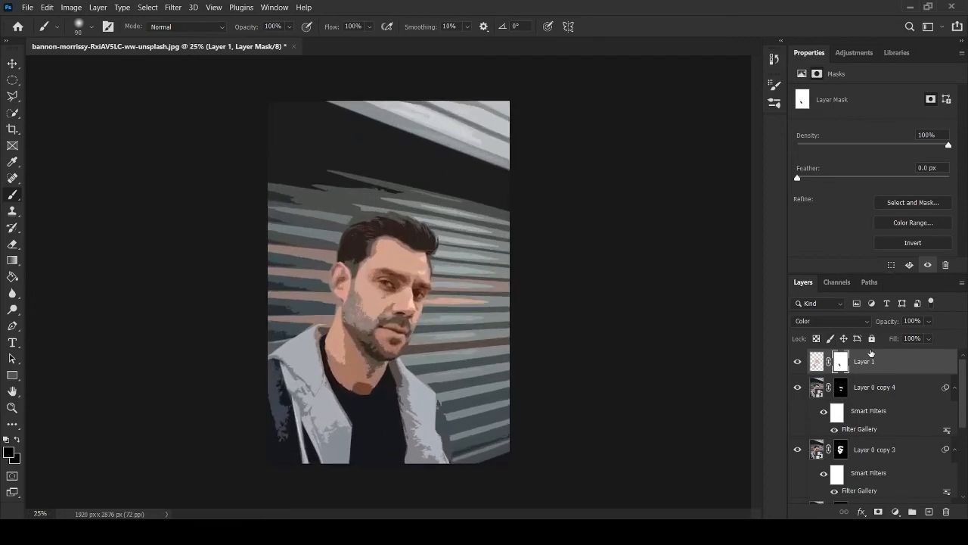